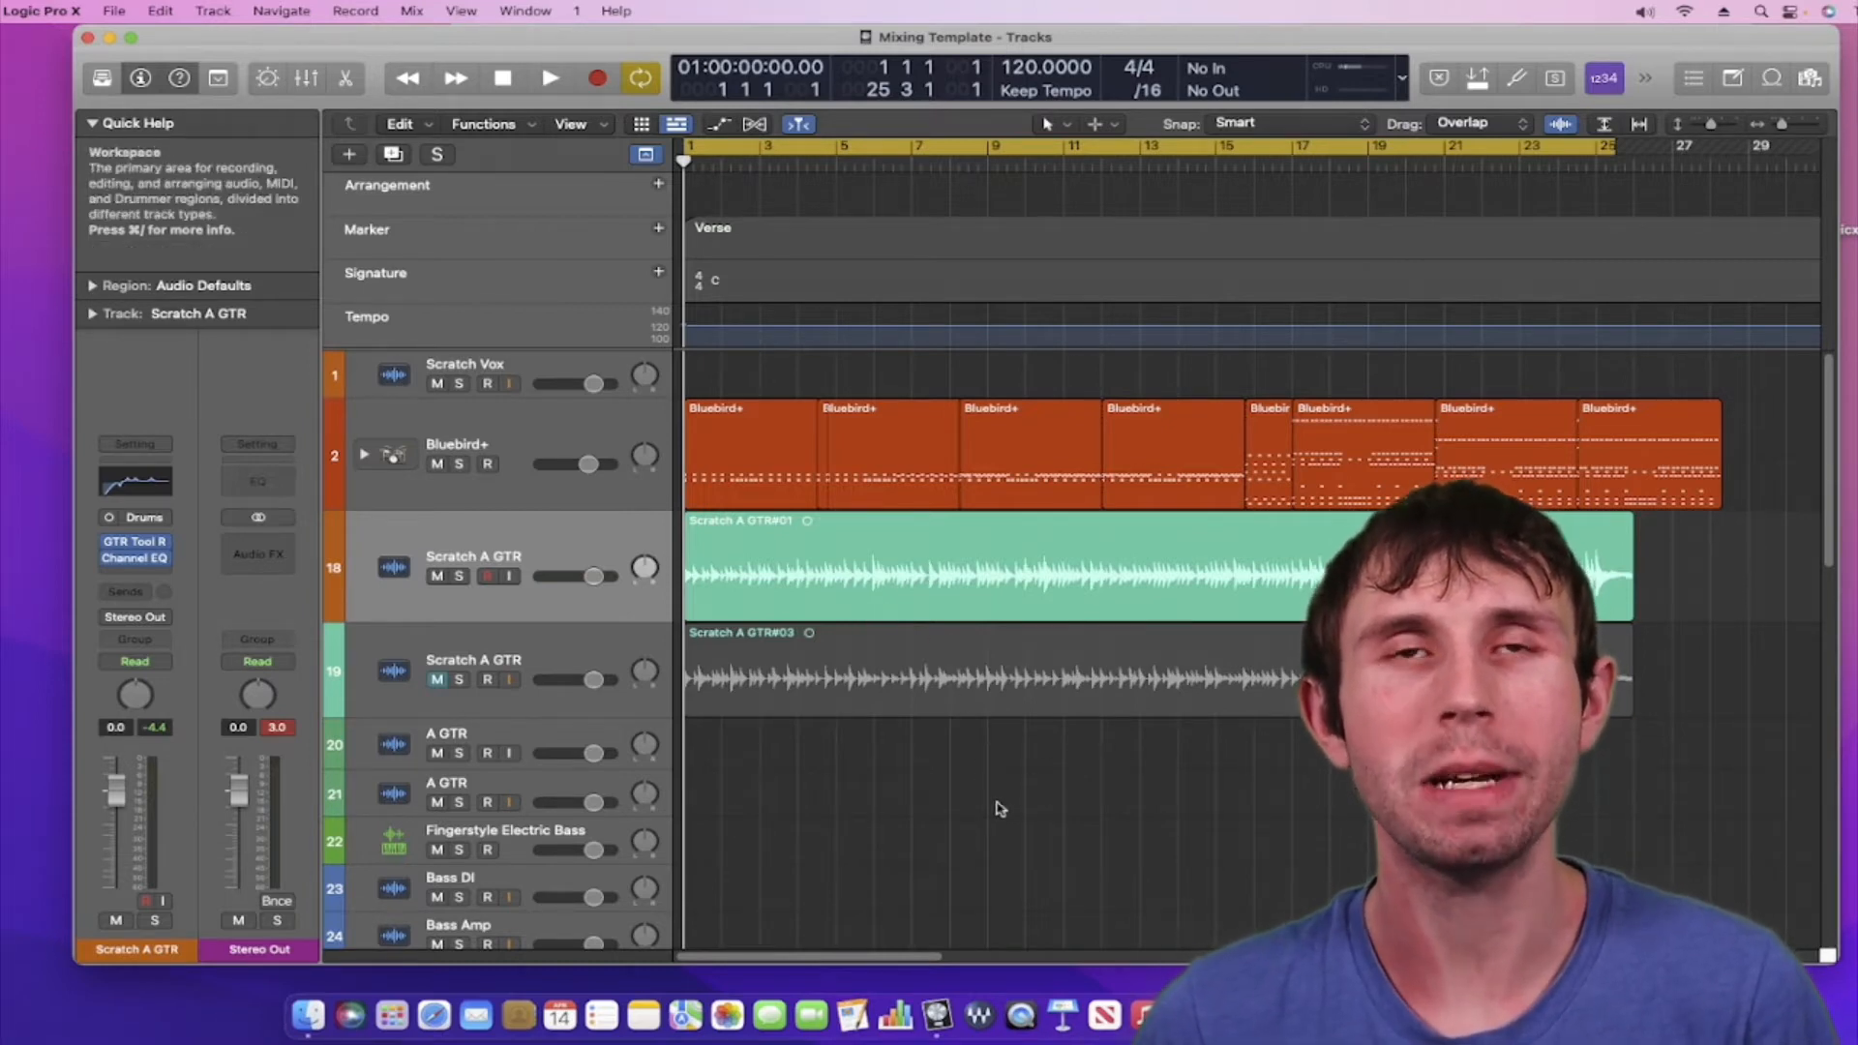
Play the project from the song's beginning, then stop playback
key(space)
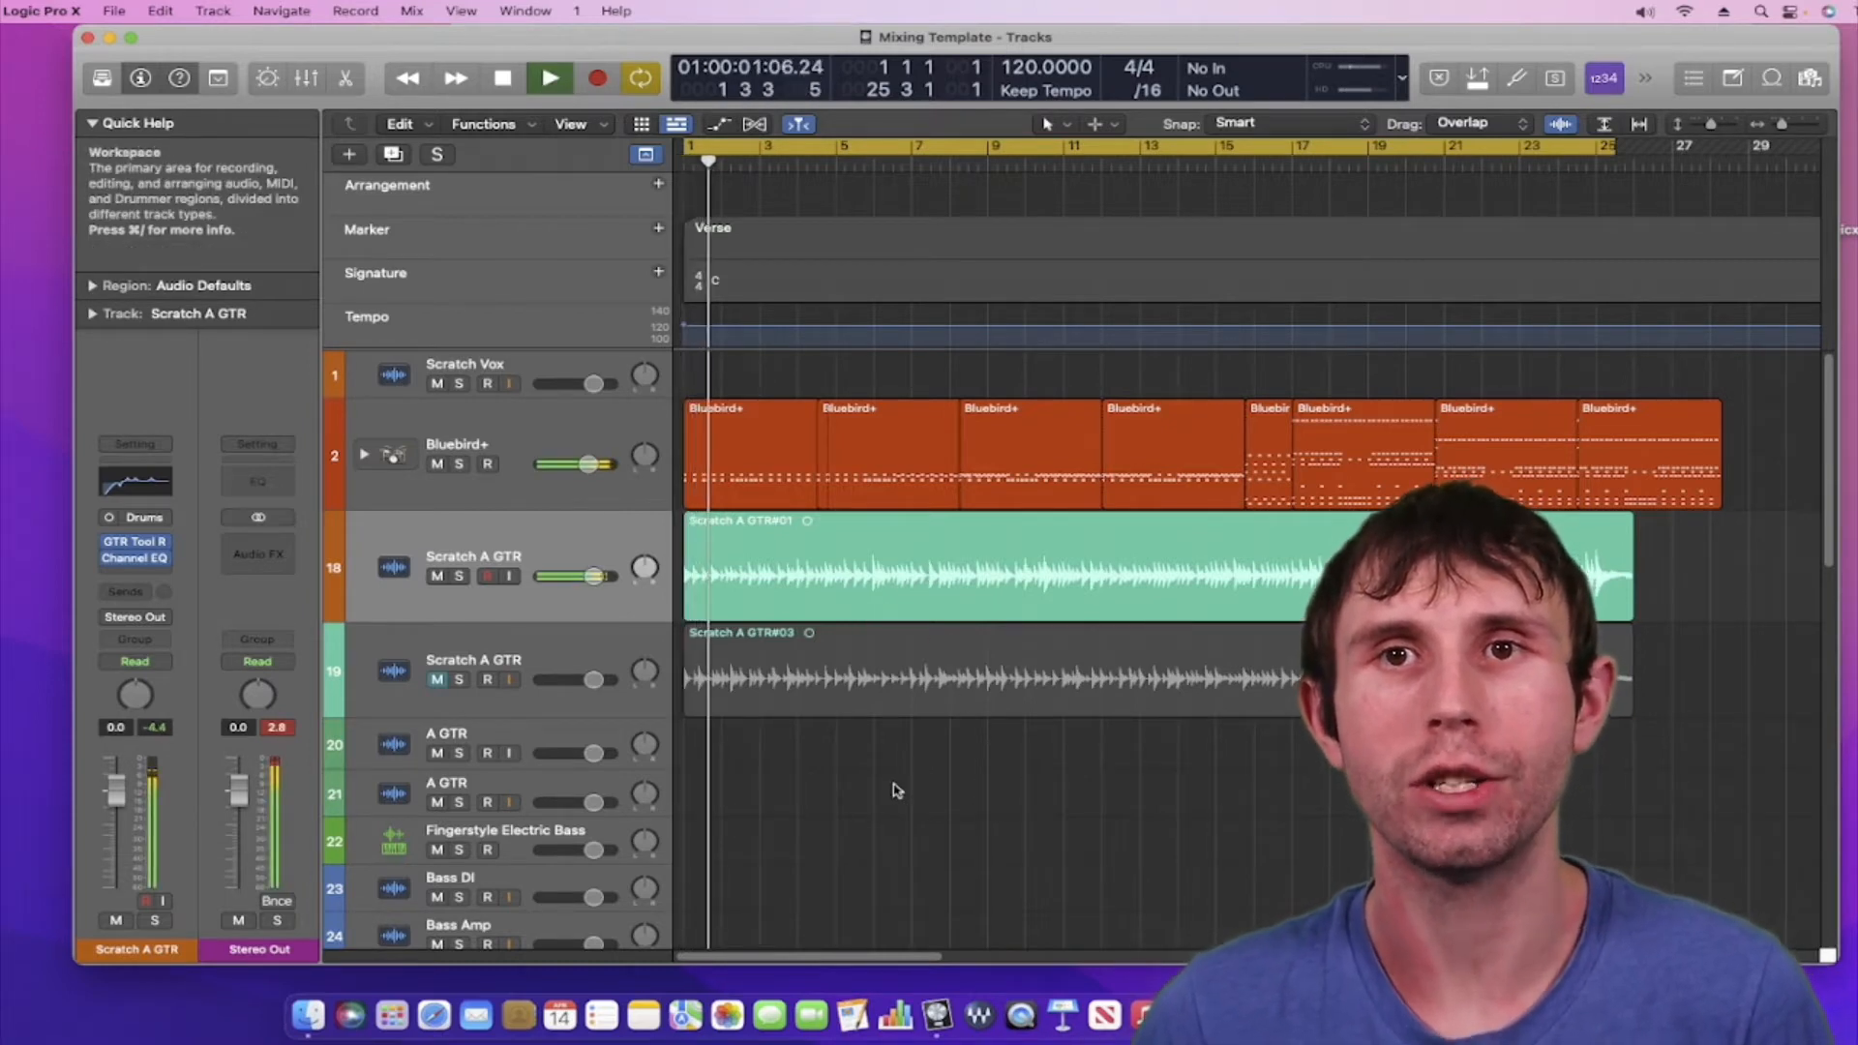
key(Return)
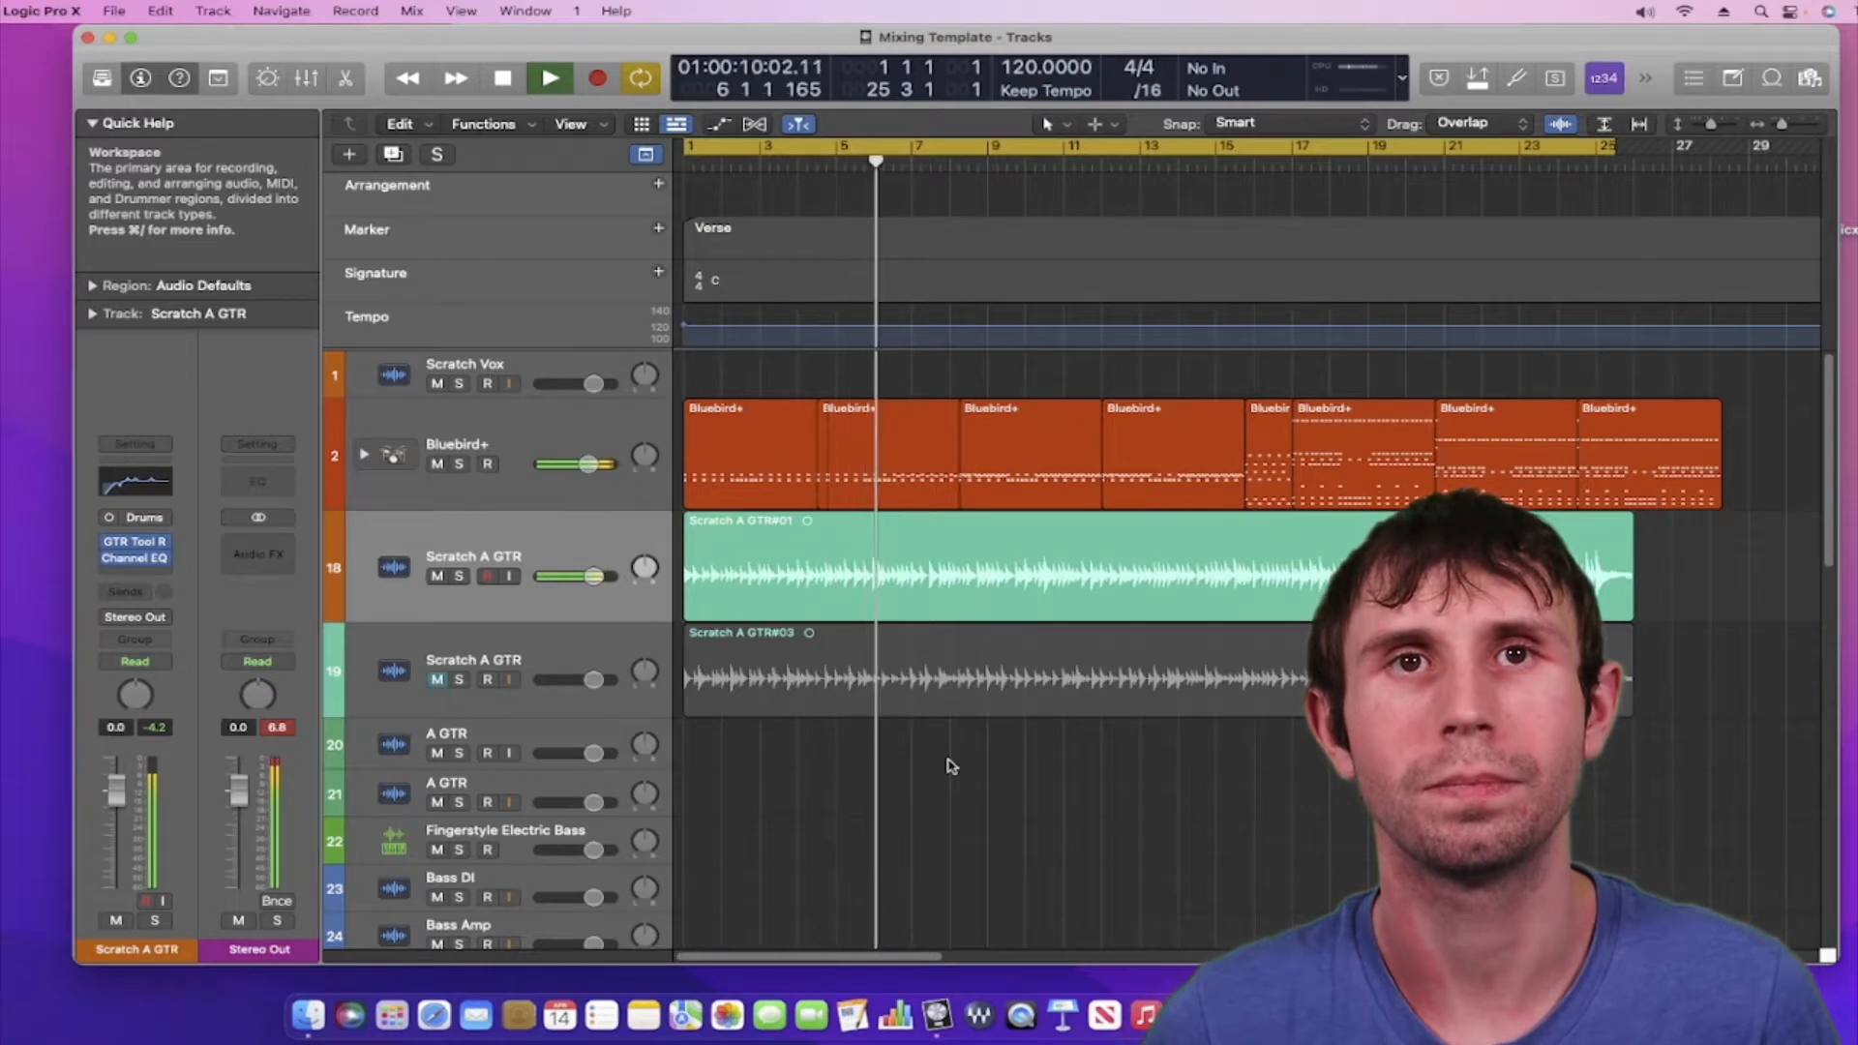
key(space)
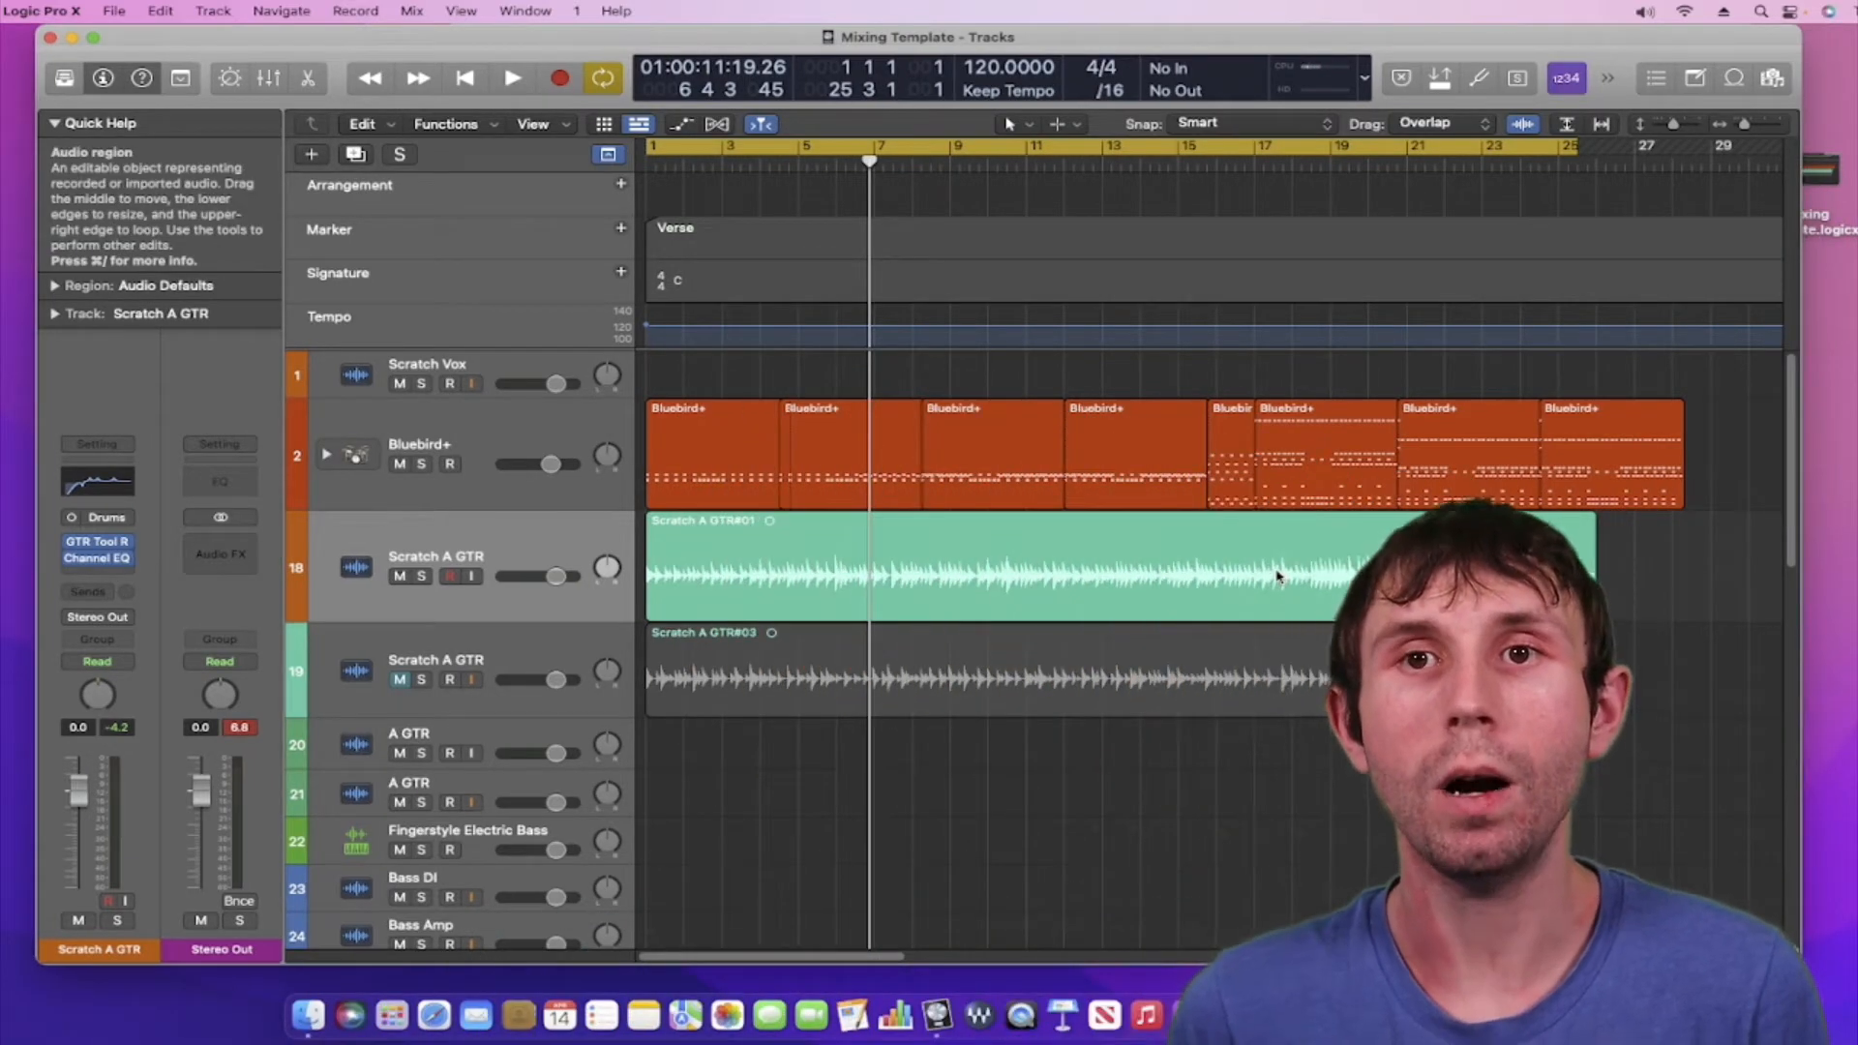
Select the Scratch A GTR#01 region, show the automation lanes, and return the playhead to the start
click(519, 543)
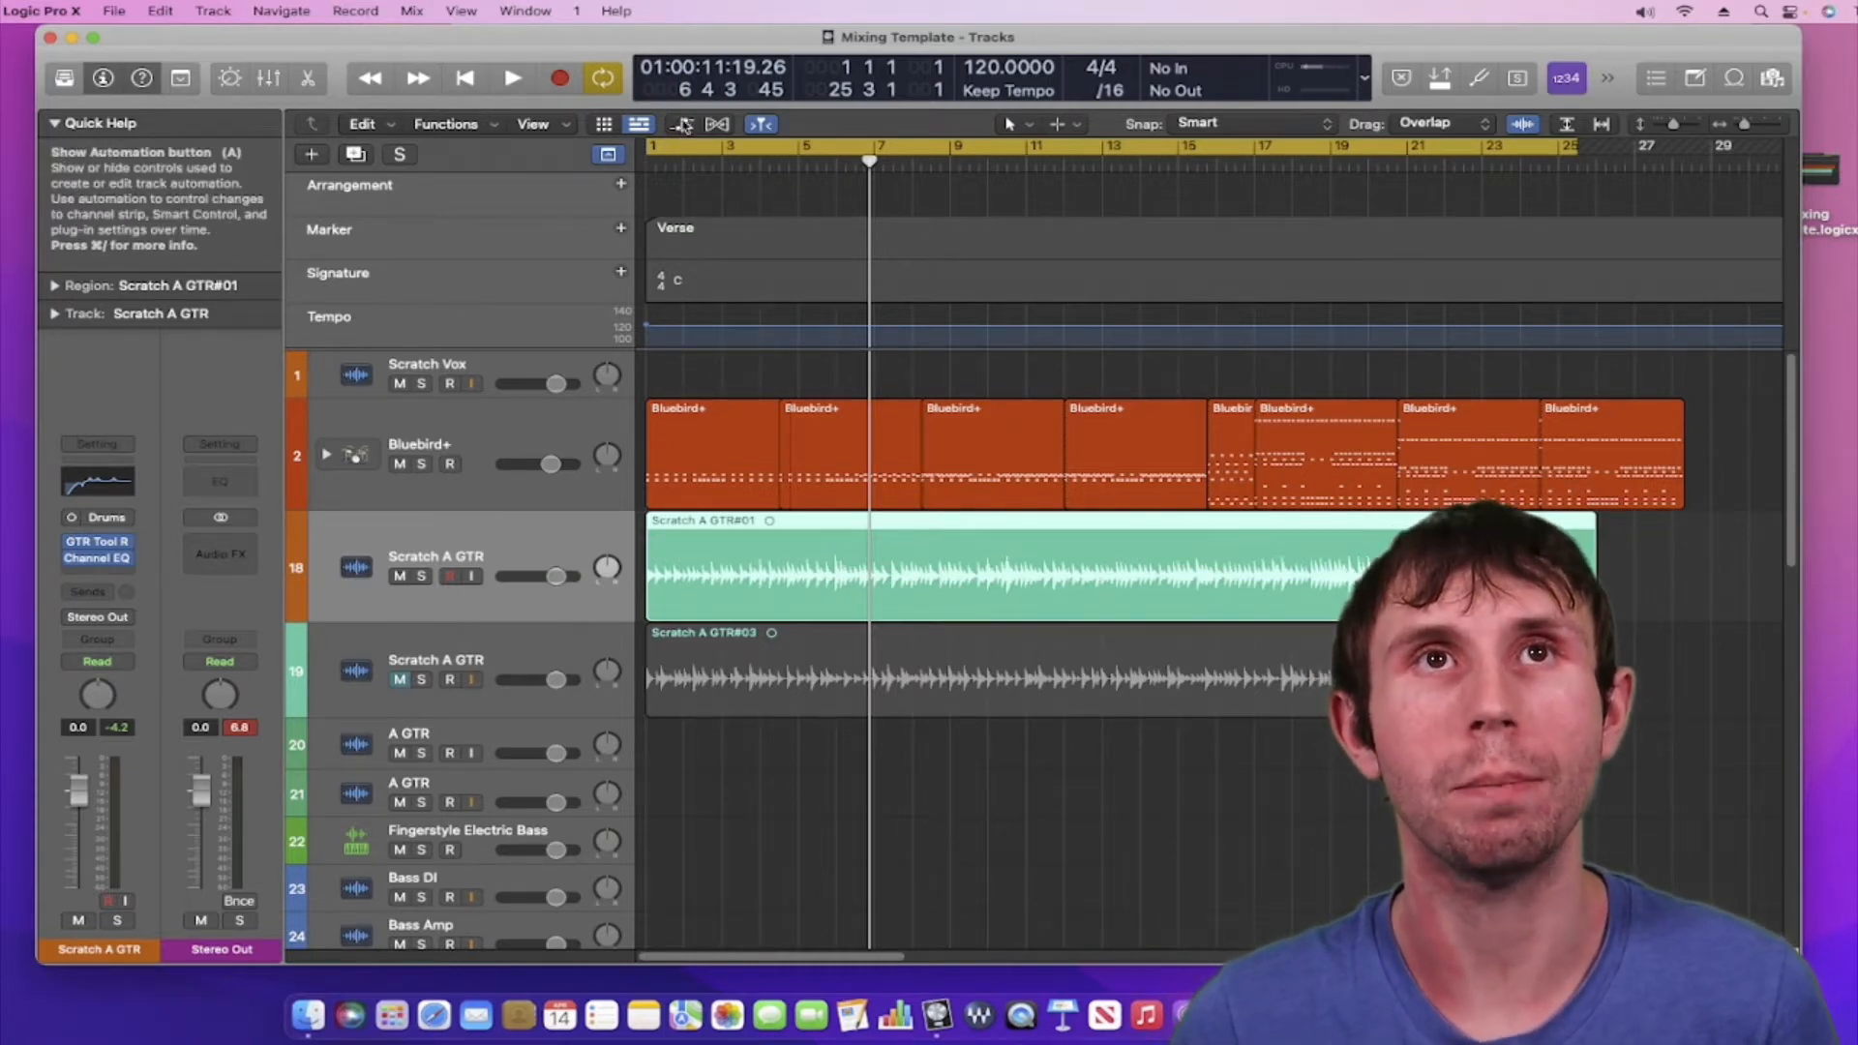
click(685, 129)
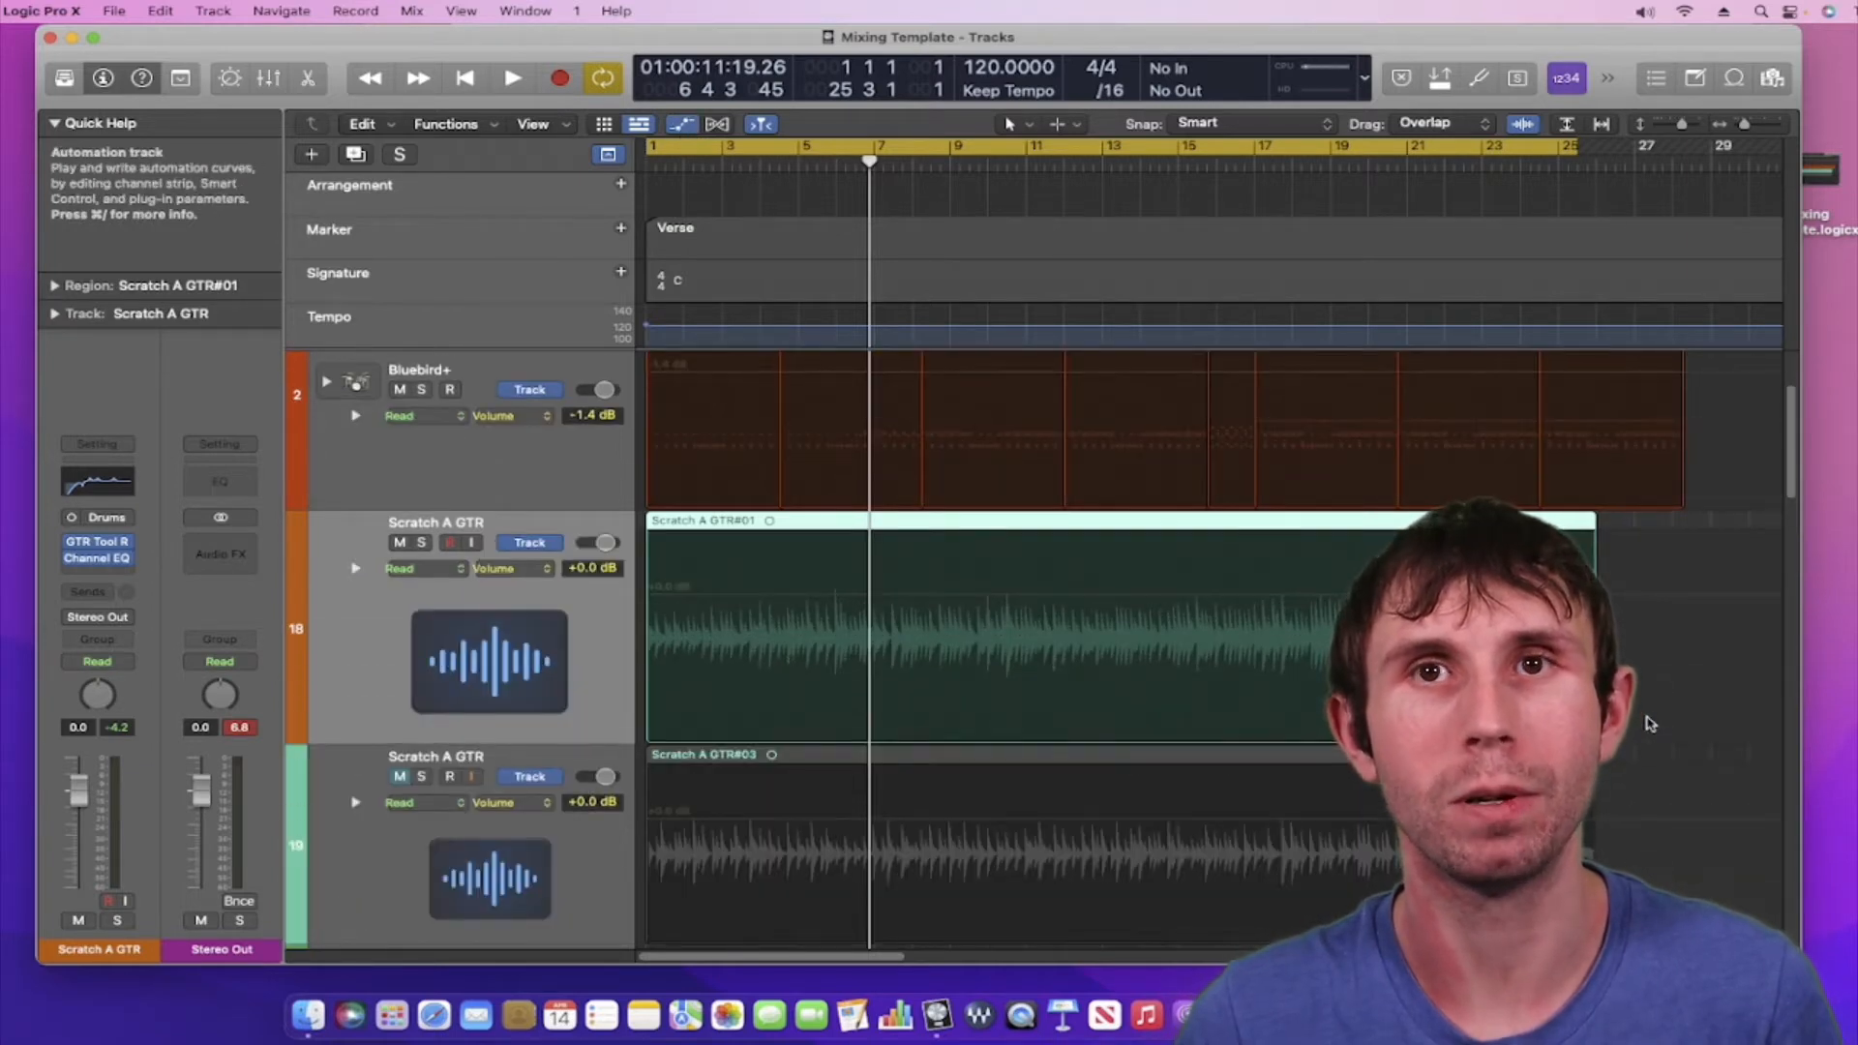
scroll(1650, 724, down, 1)
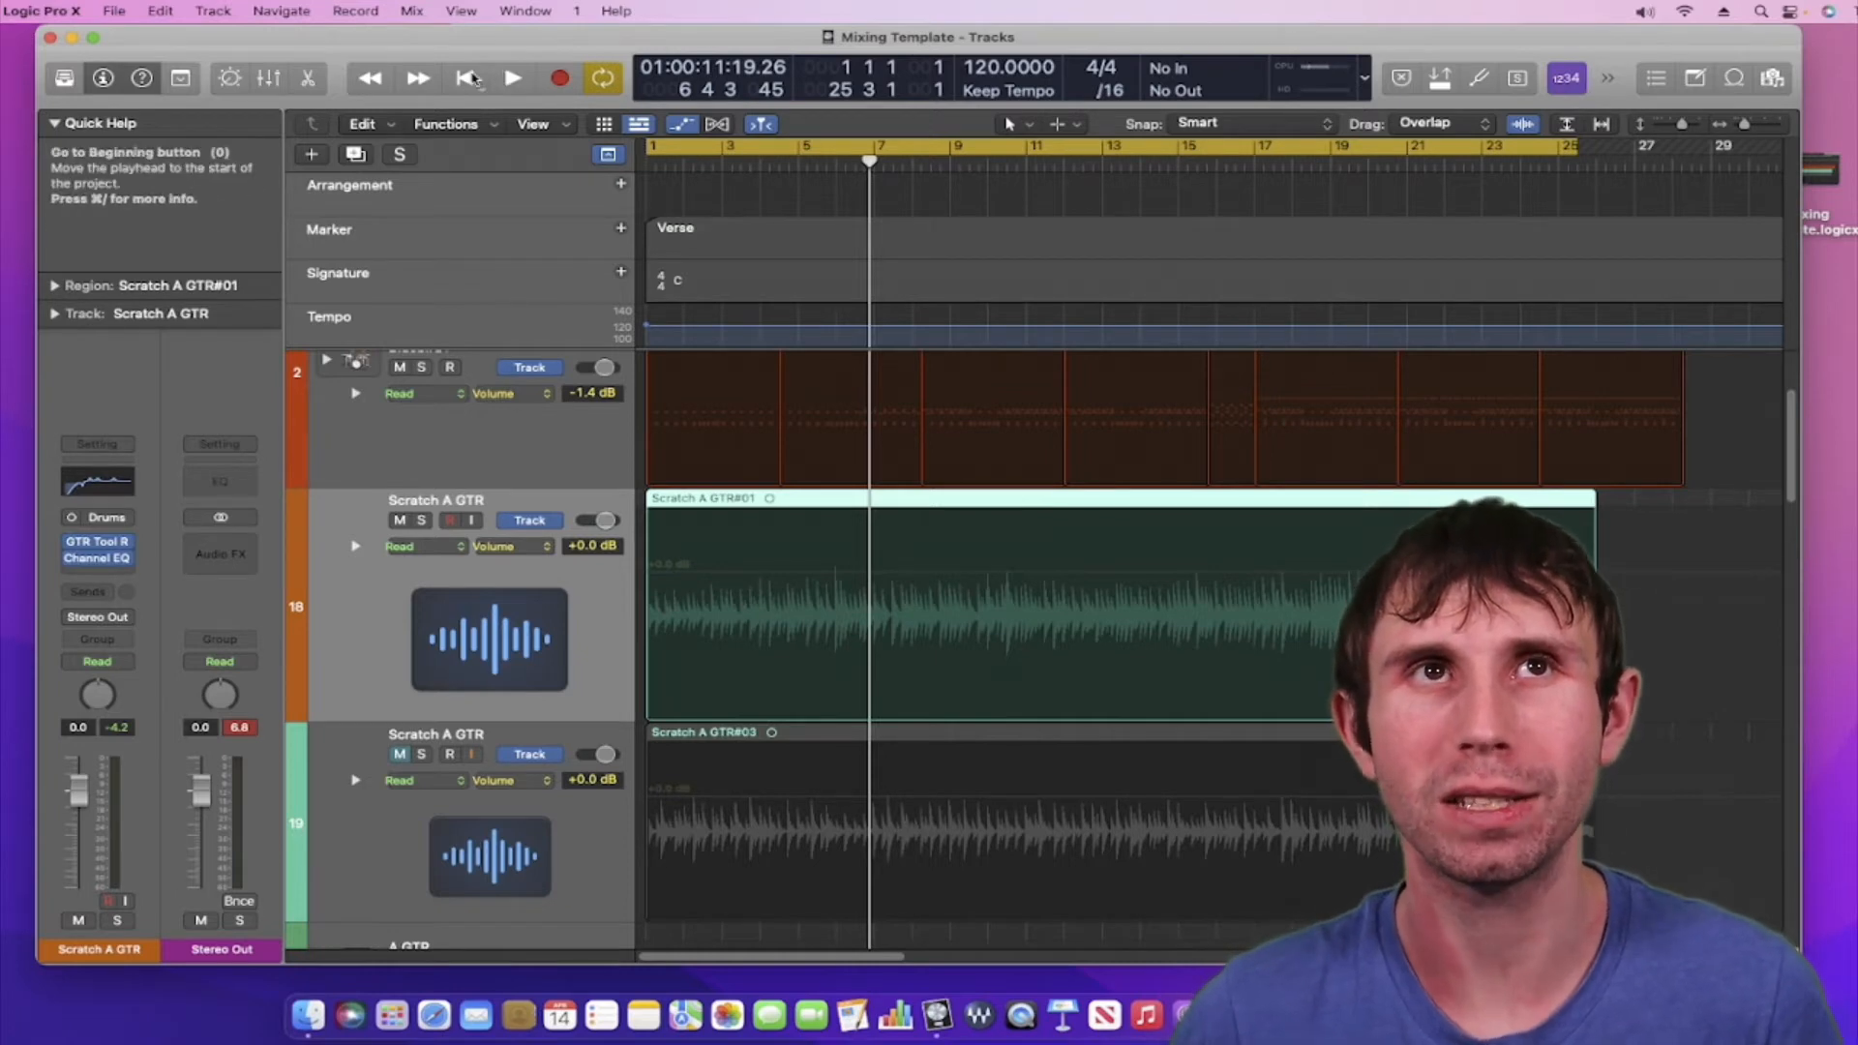
click(465, 78)
Play briefly, stop, then deselect the region to reveal the flat +0.0 dB Scratch A GTR volume line
key(space)
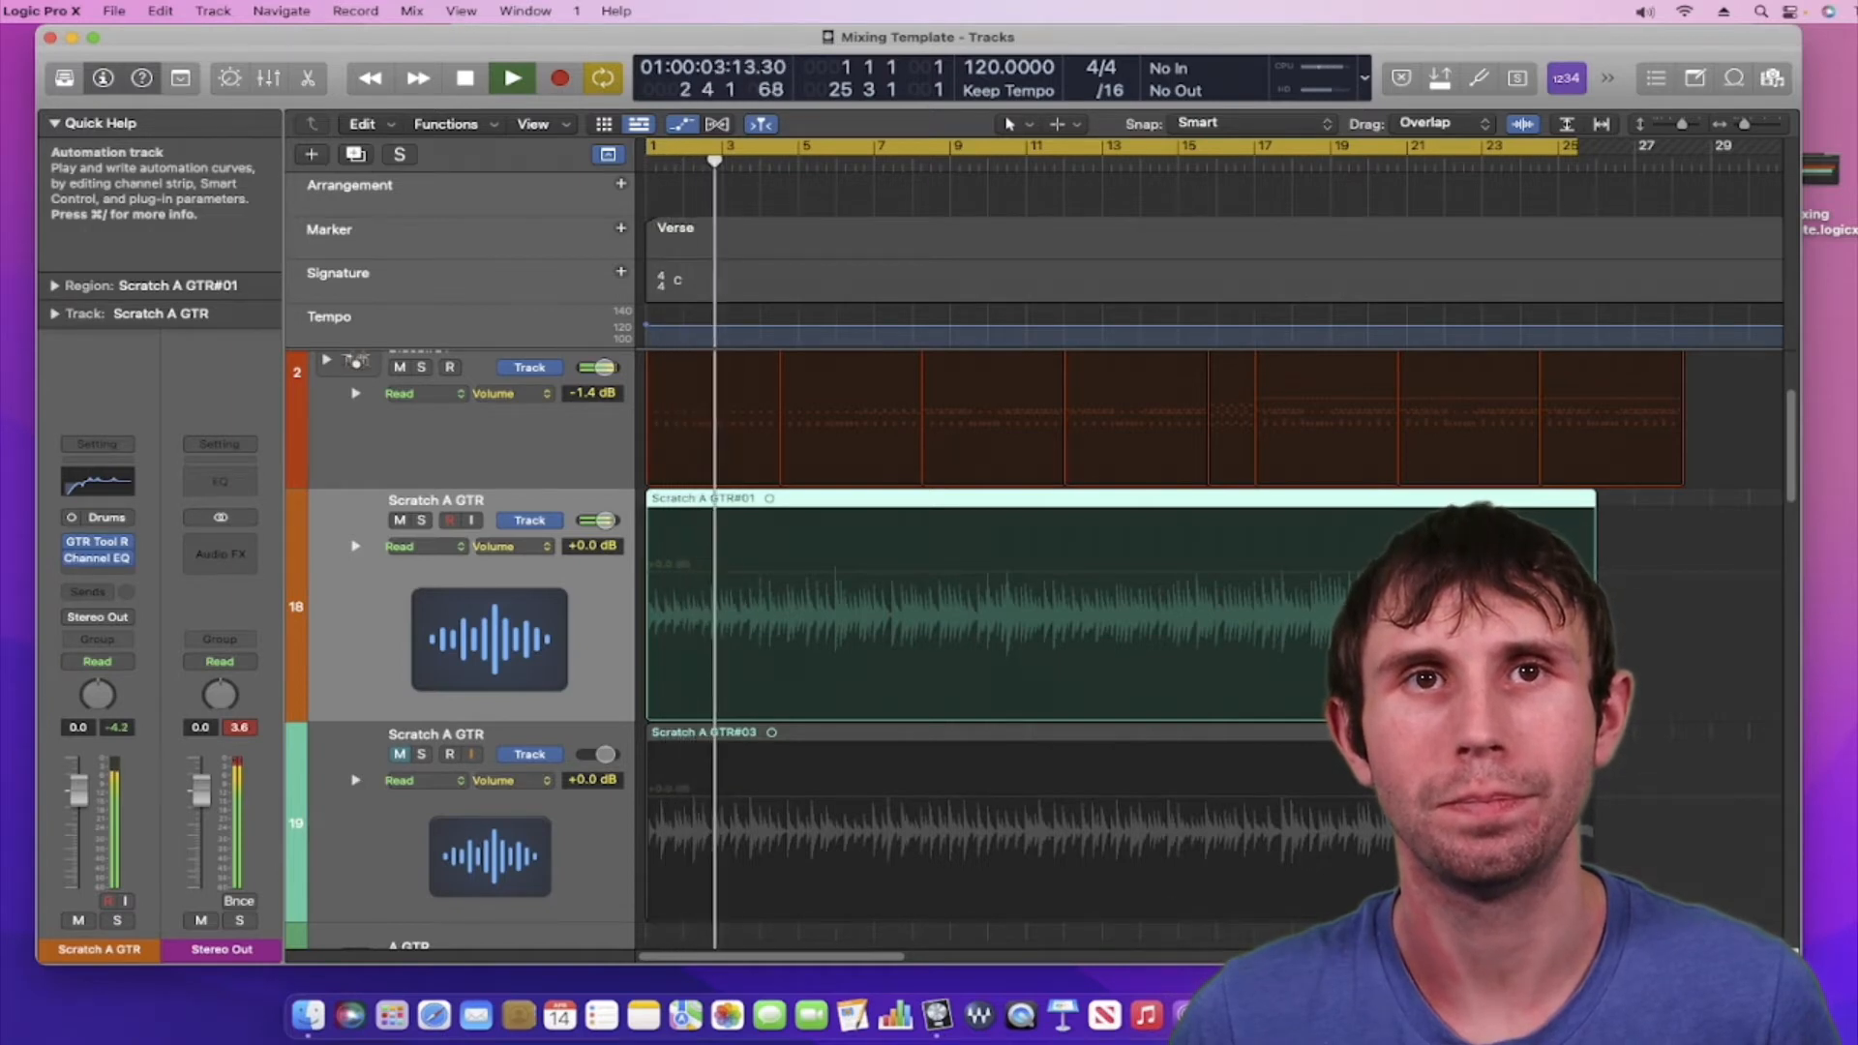
key(space)
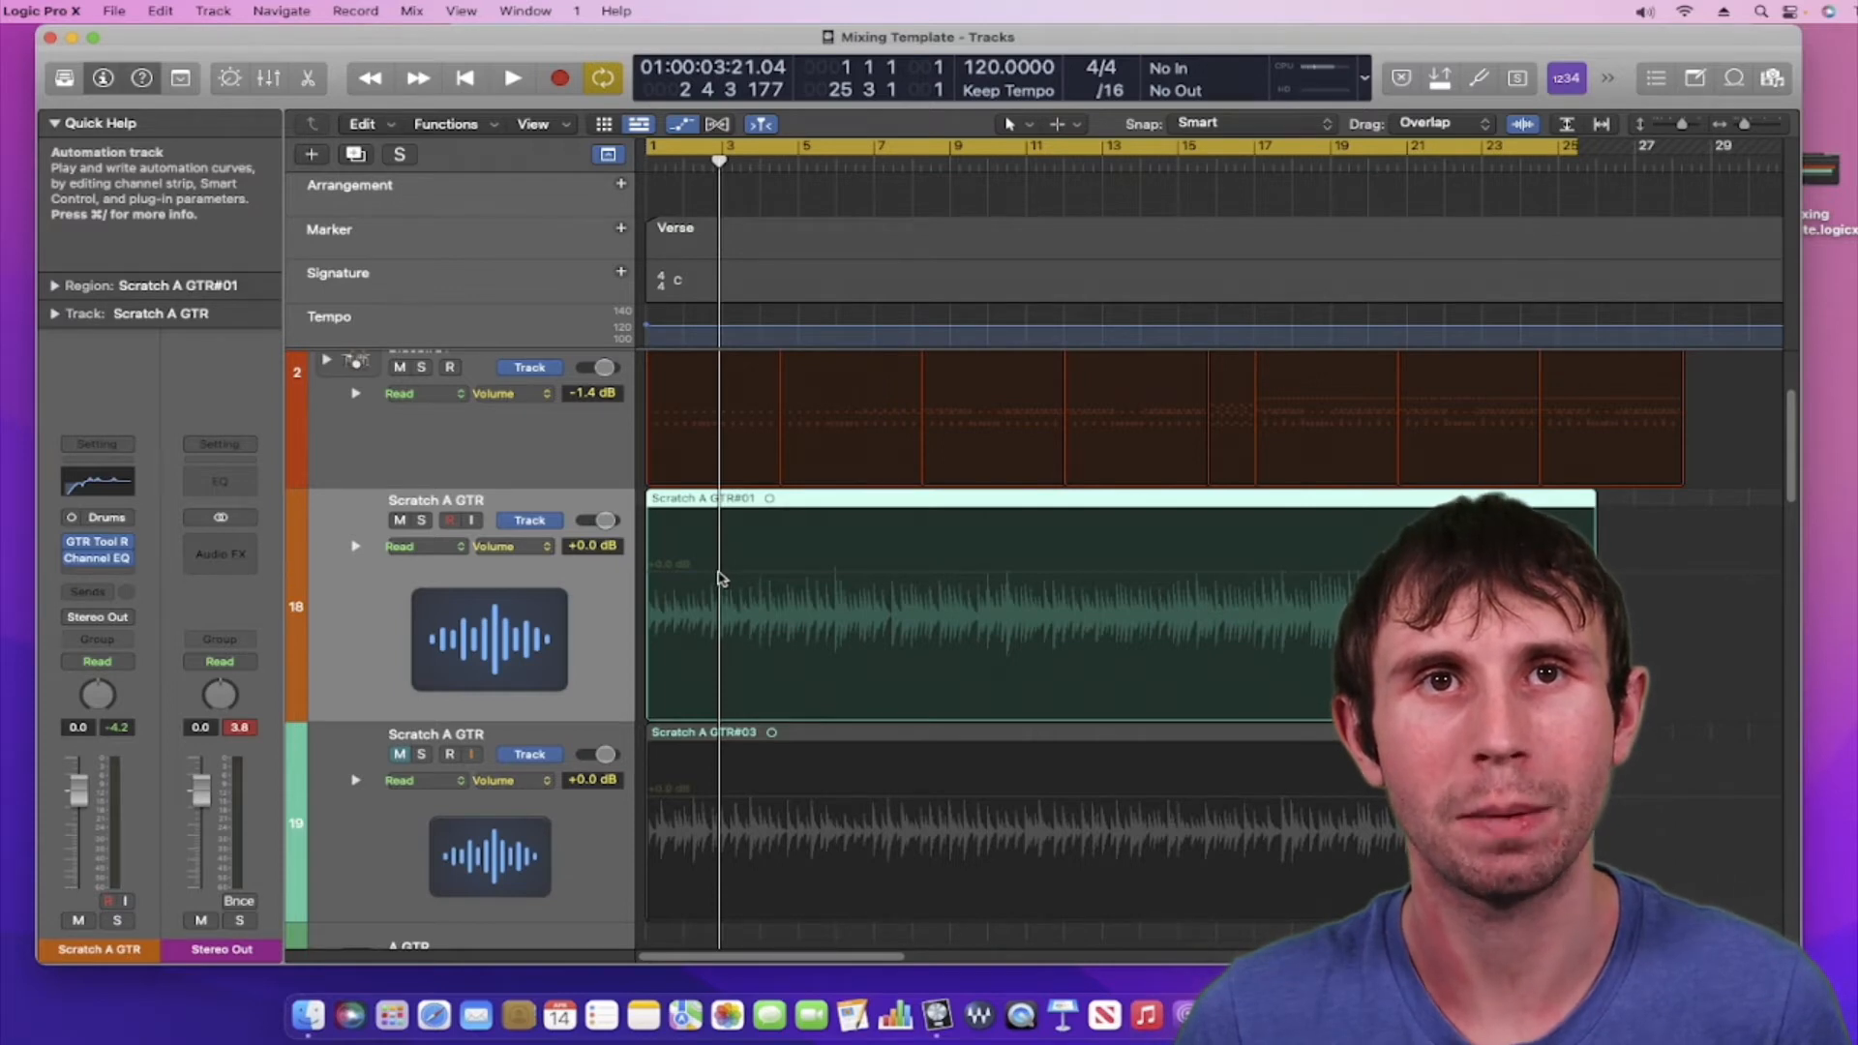
click(719, 578)
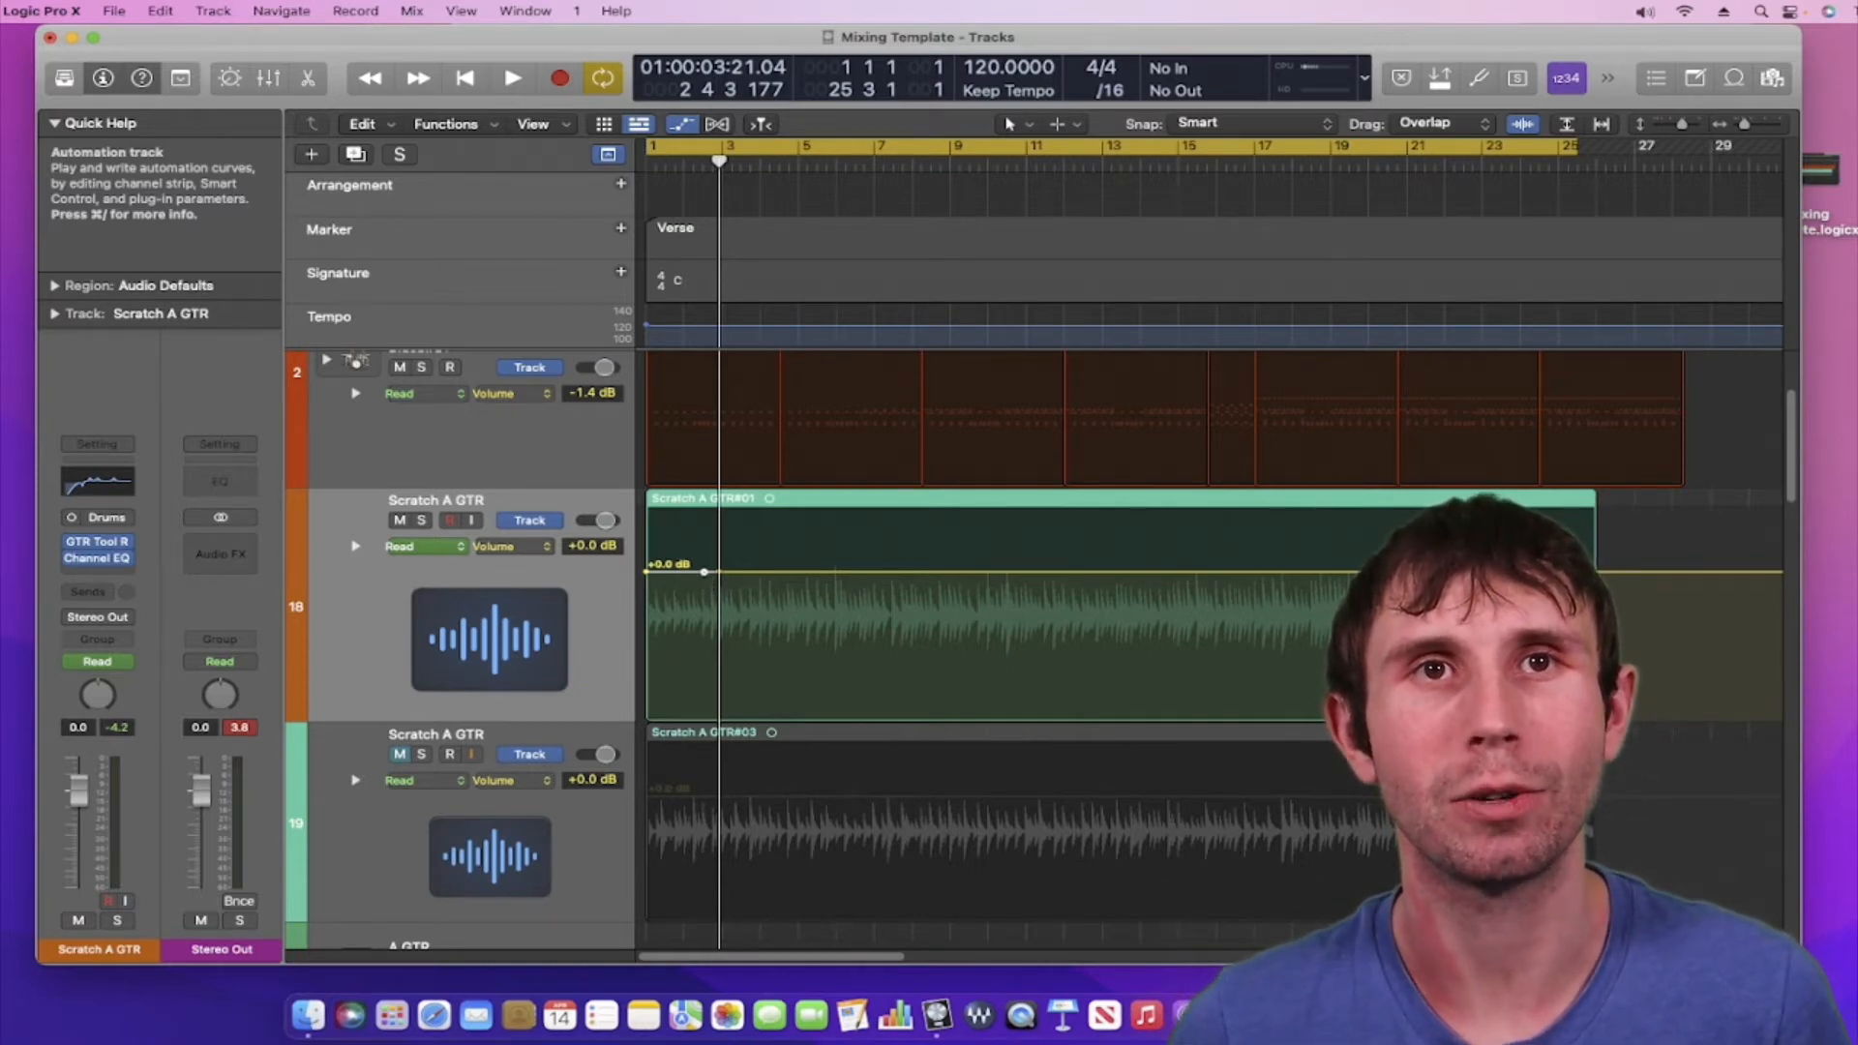
Add a volume point and drag the line's start down to -∞ dB, keeping the top at +0.0 dB
click(704, 572)
drag(704, 572, 647, 722)
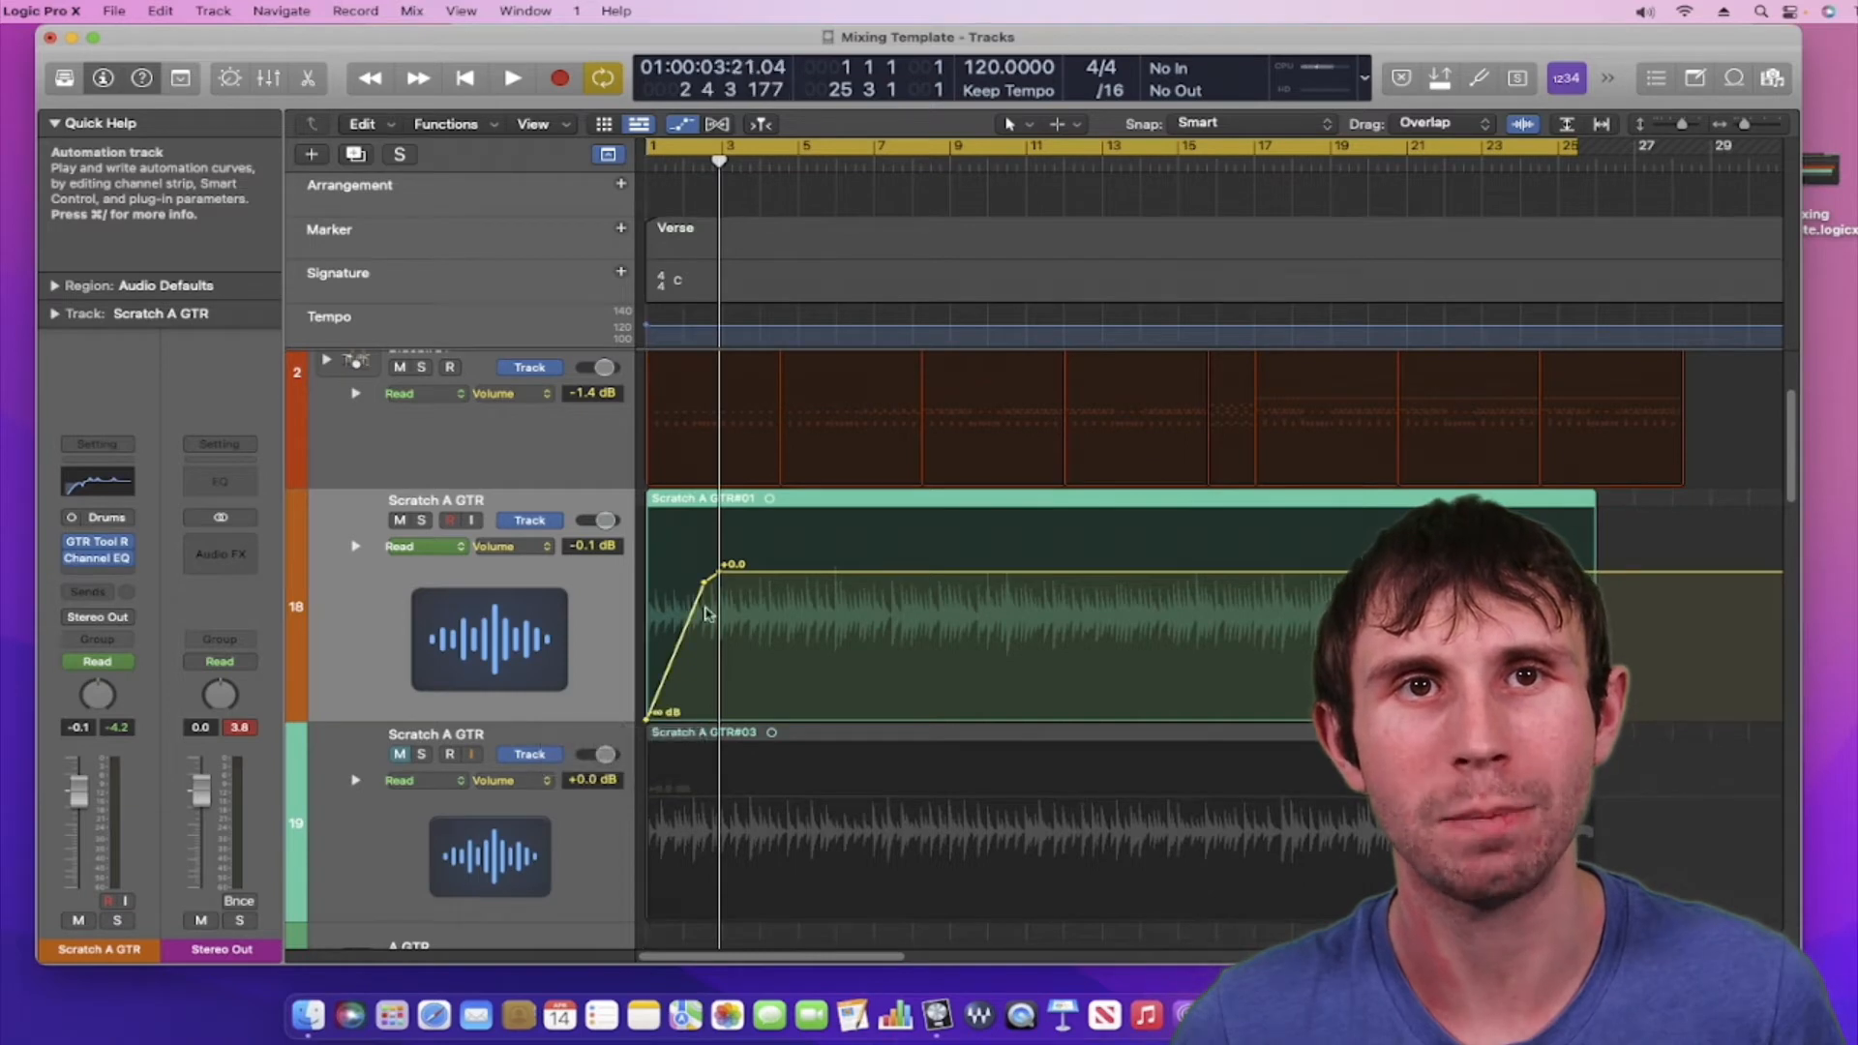
drag(717, 575, 717, 576)
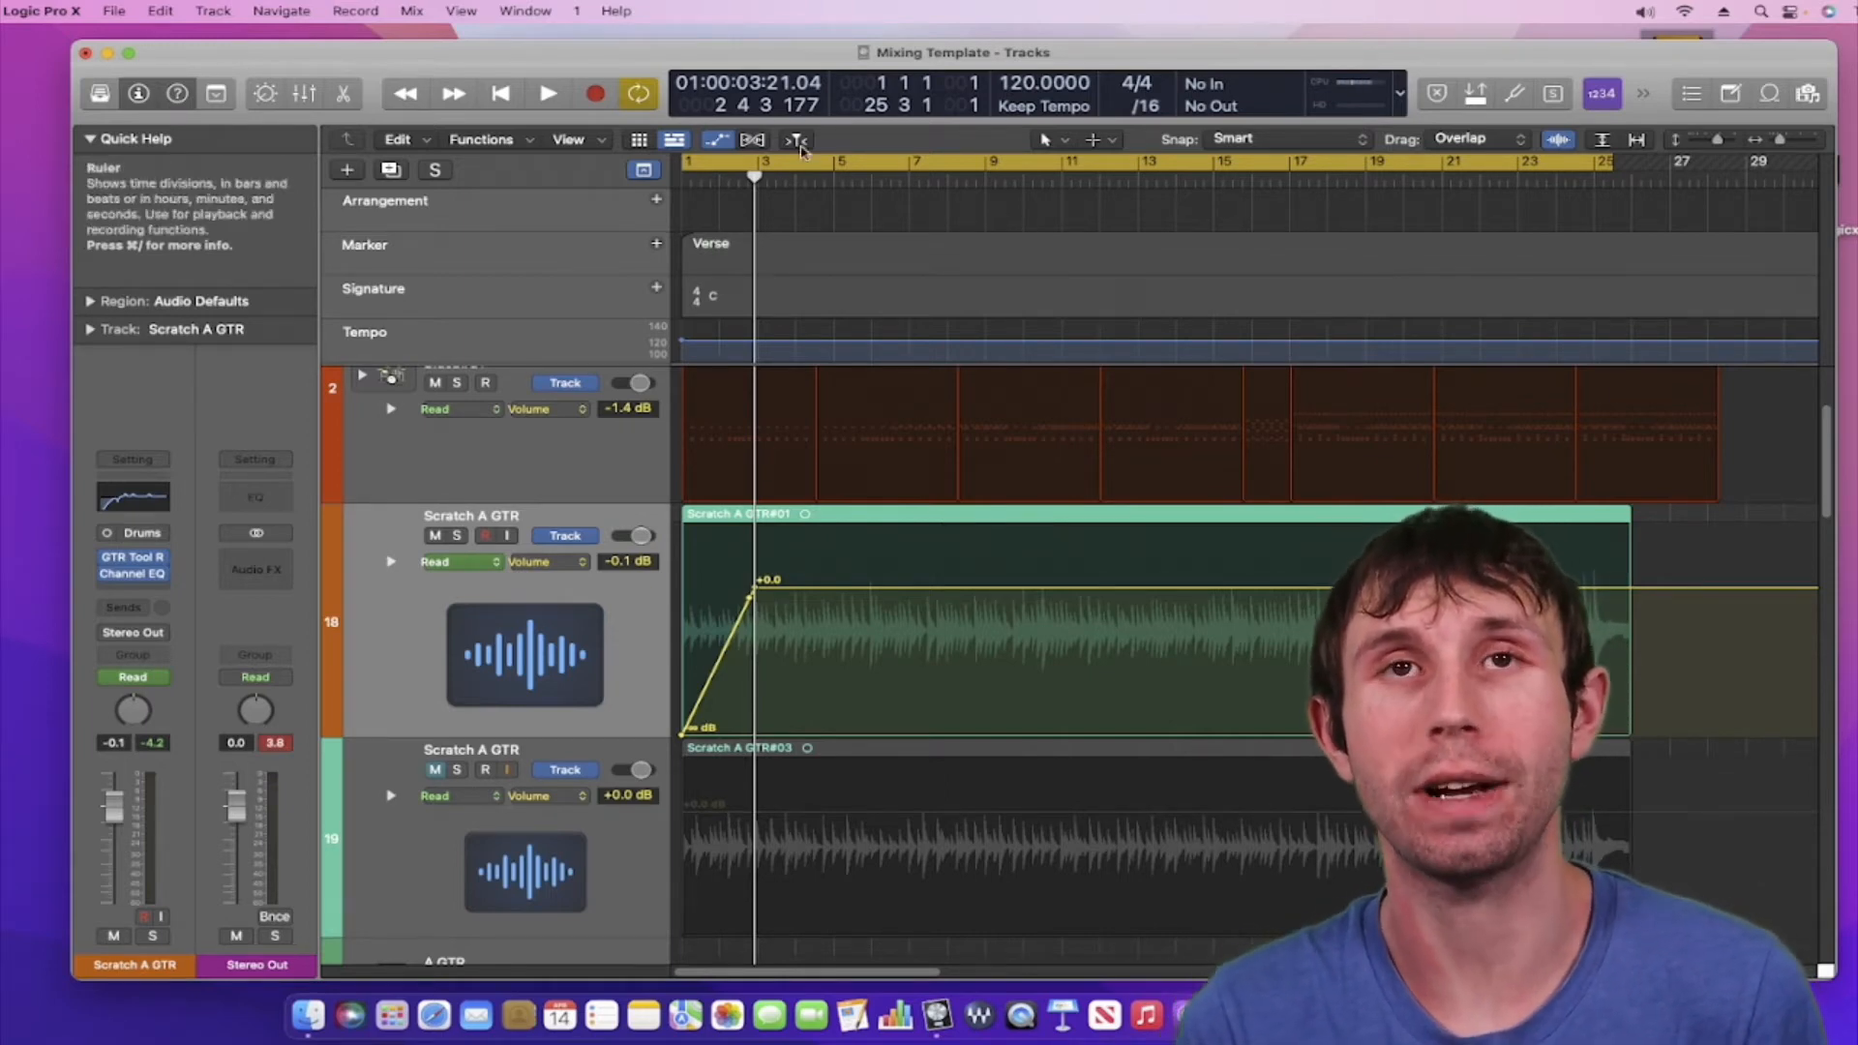
click(500, 94)
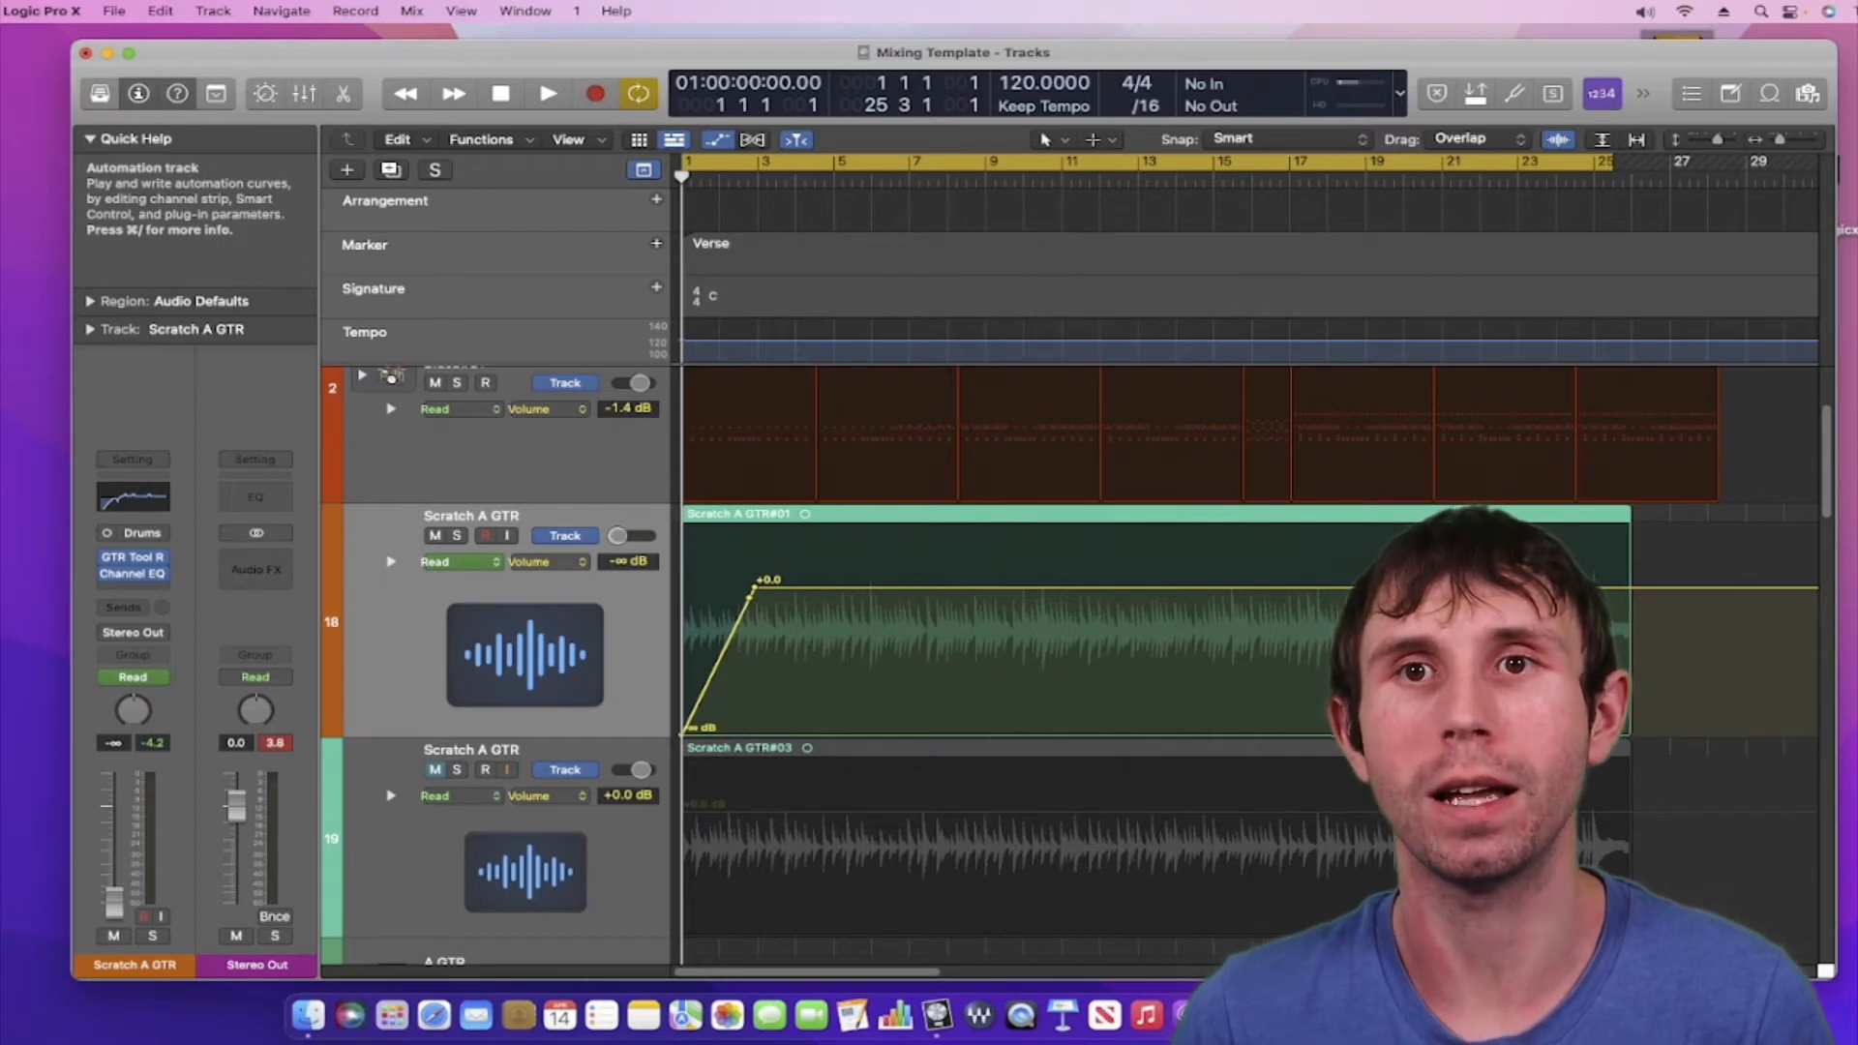
key(space)
key(space)
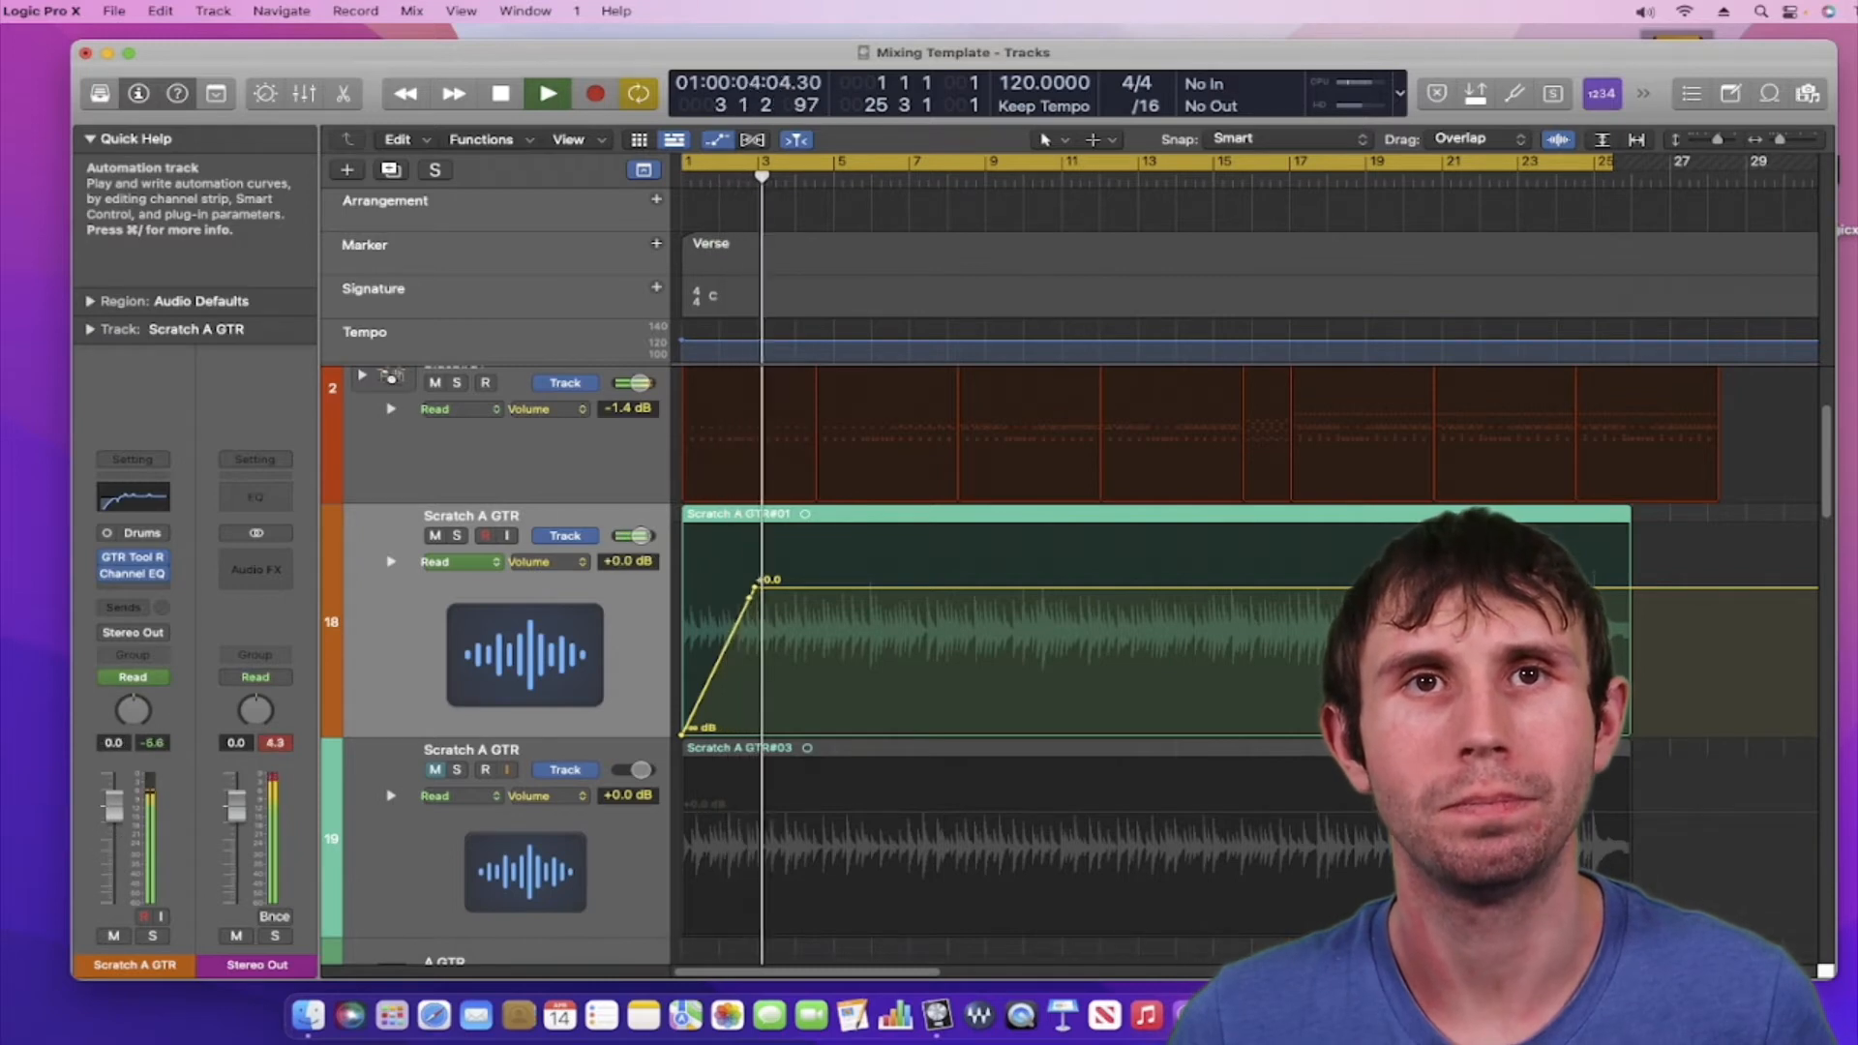
click(500, 94)
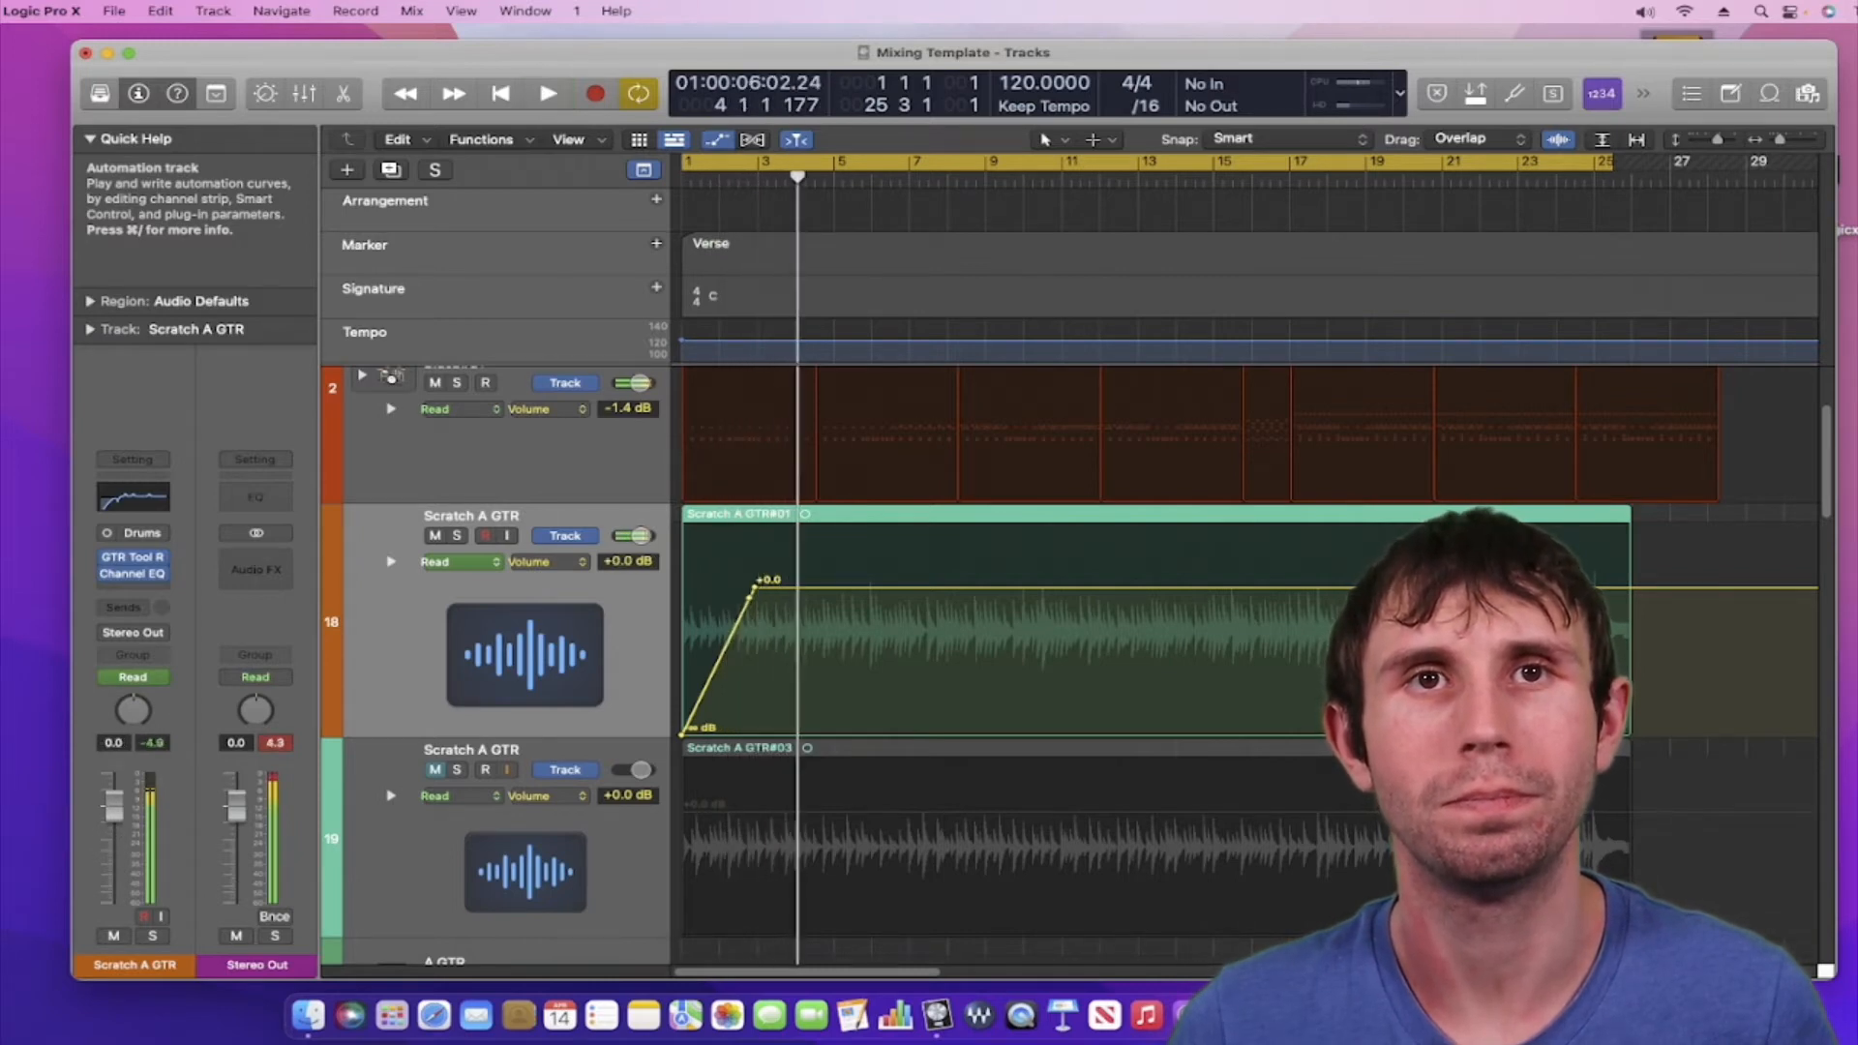
click(500, 102)
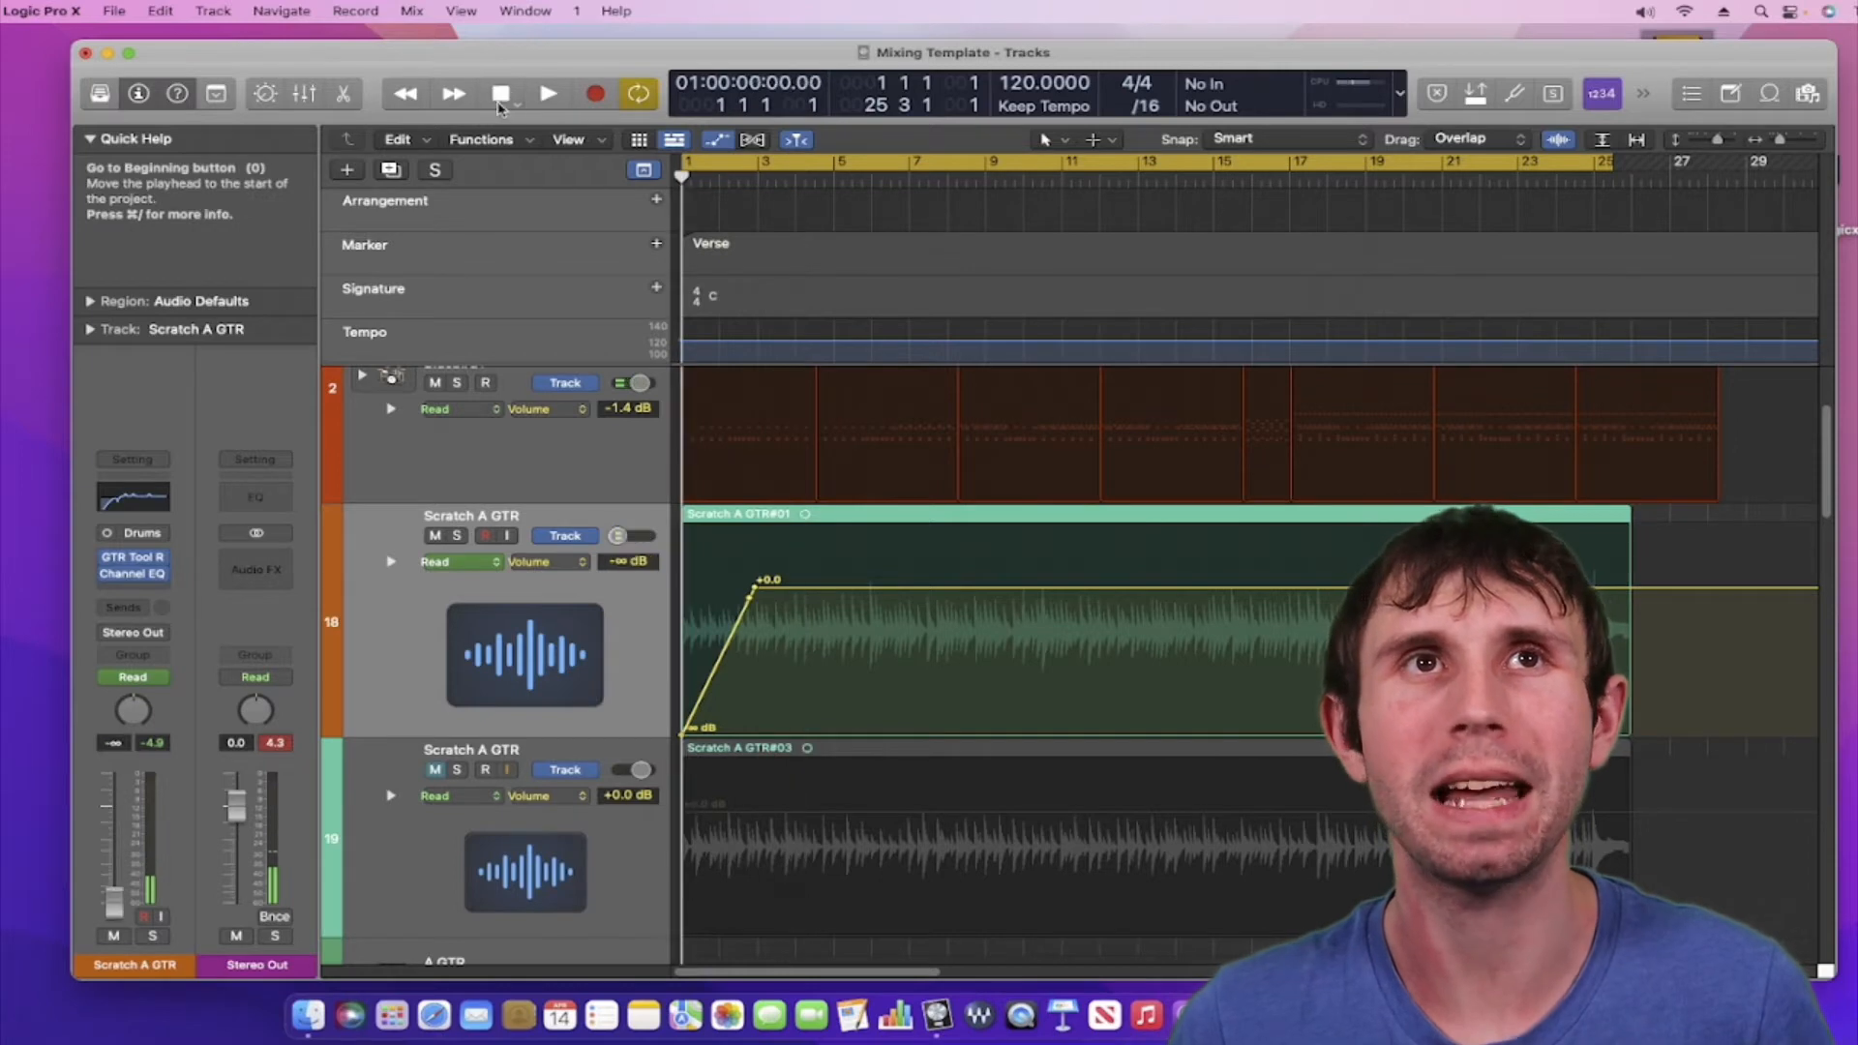
key(space)
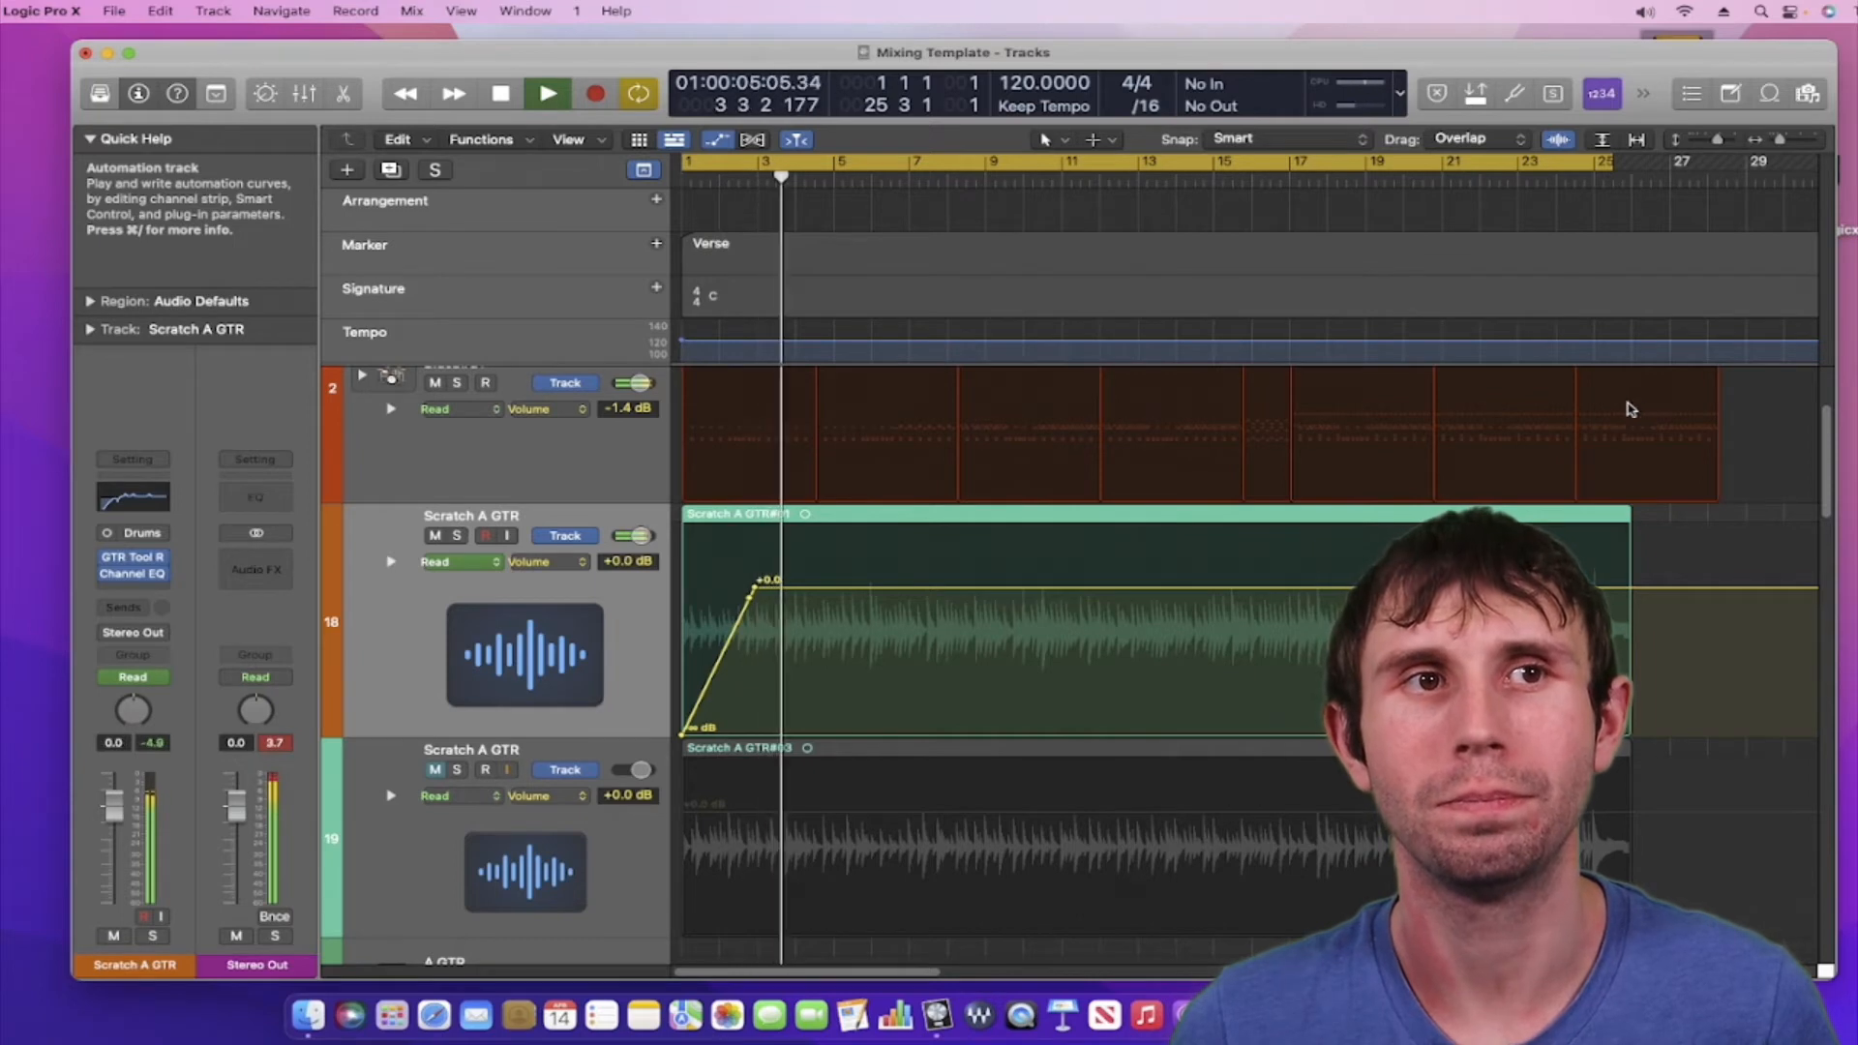
key(space)
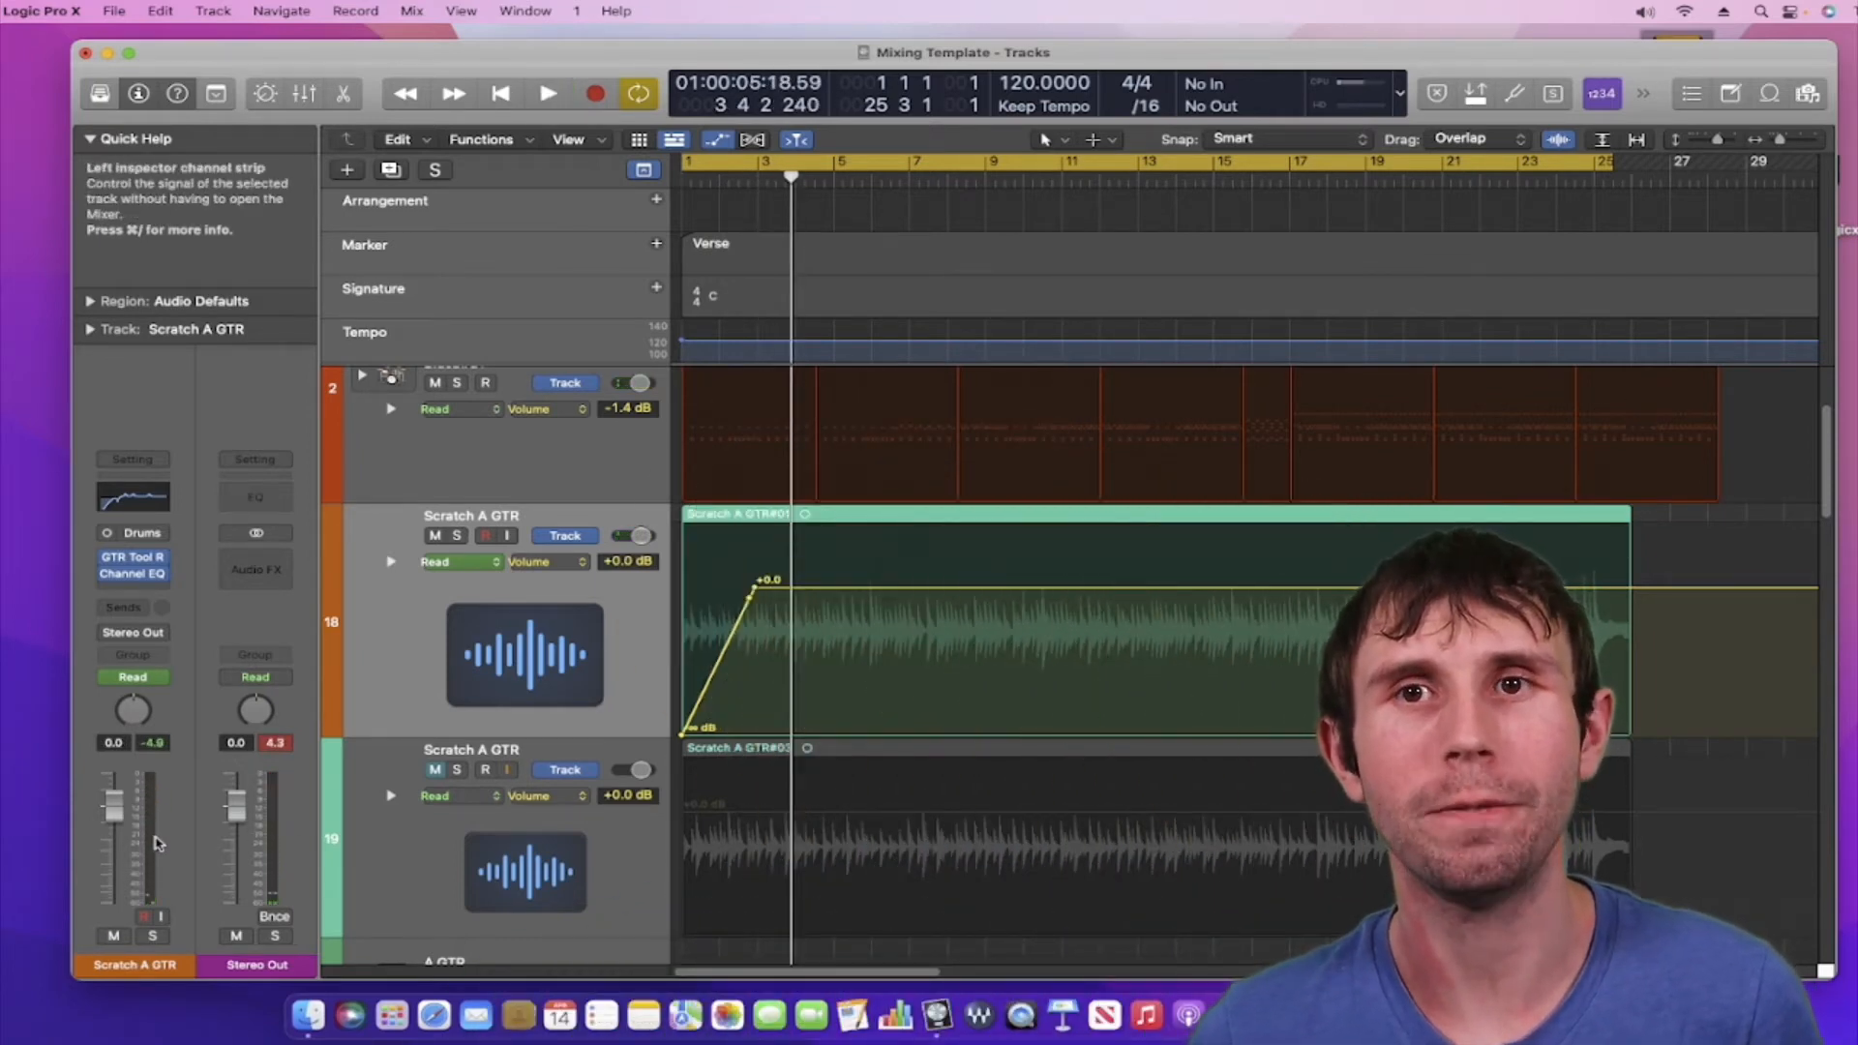
Open the Mixer and play from the start to watch the Scratch A GTR fader rise to 0.0 dB
key(x)
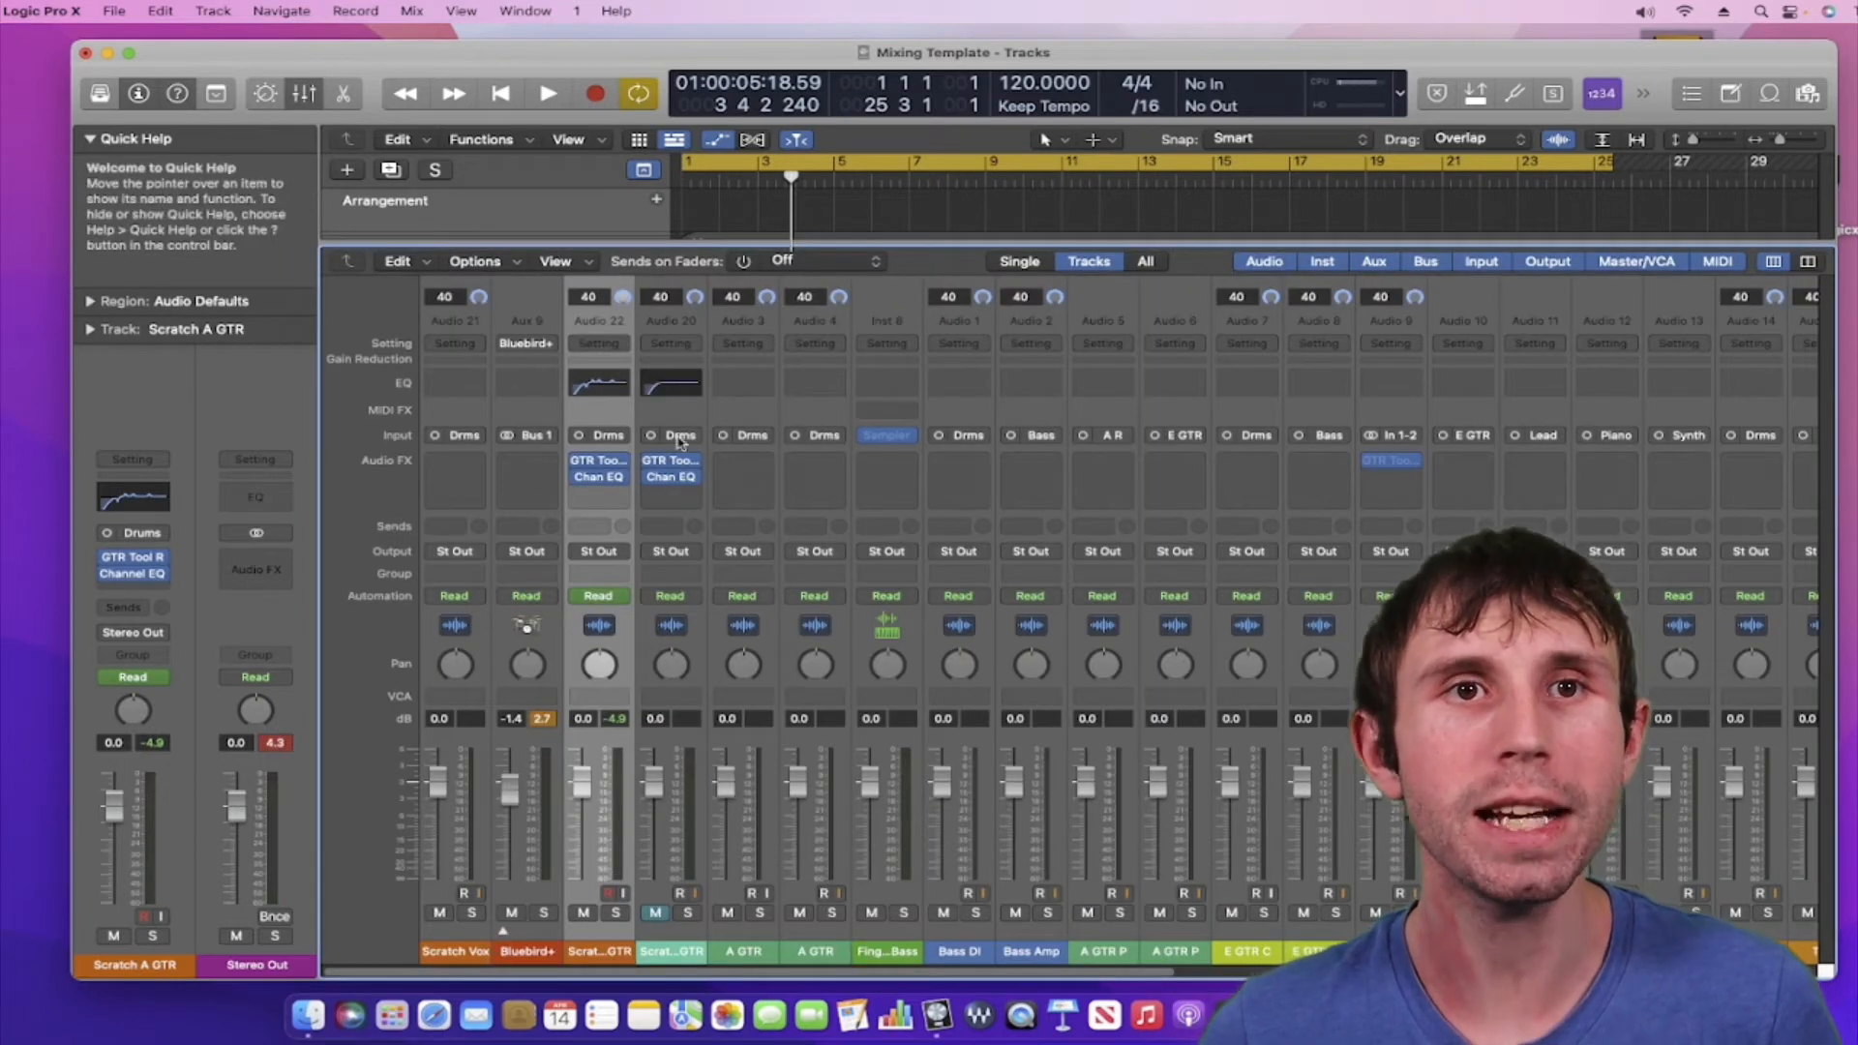
click(505, 94)
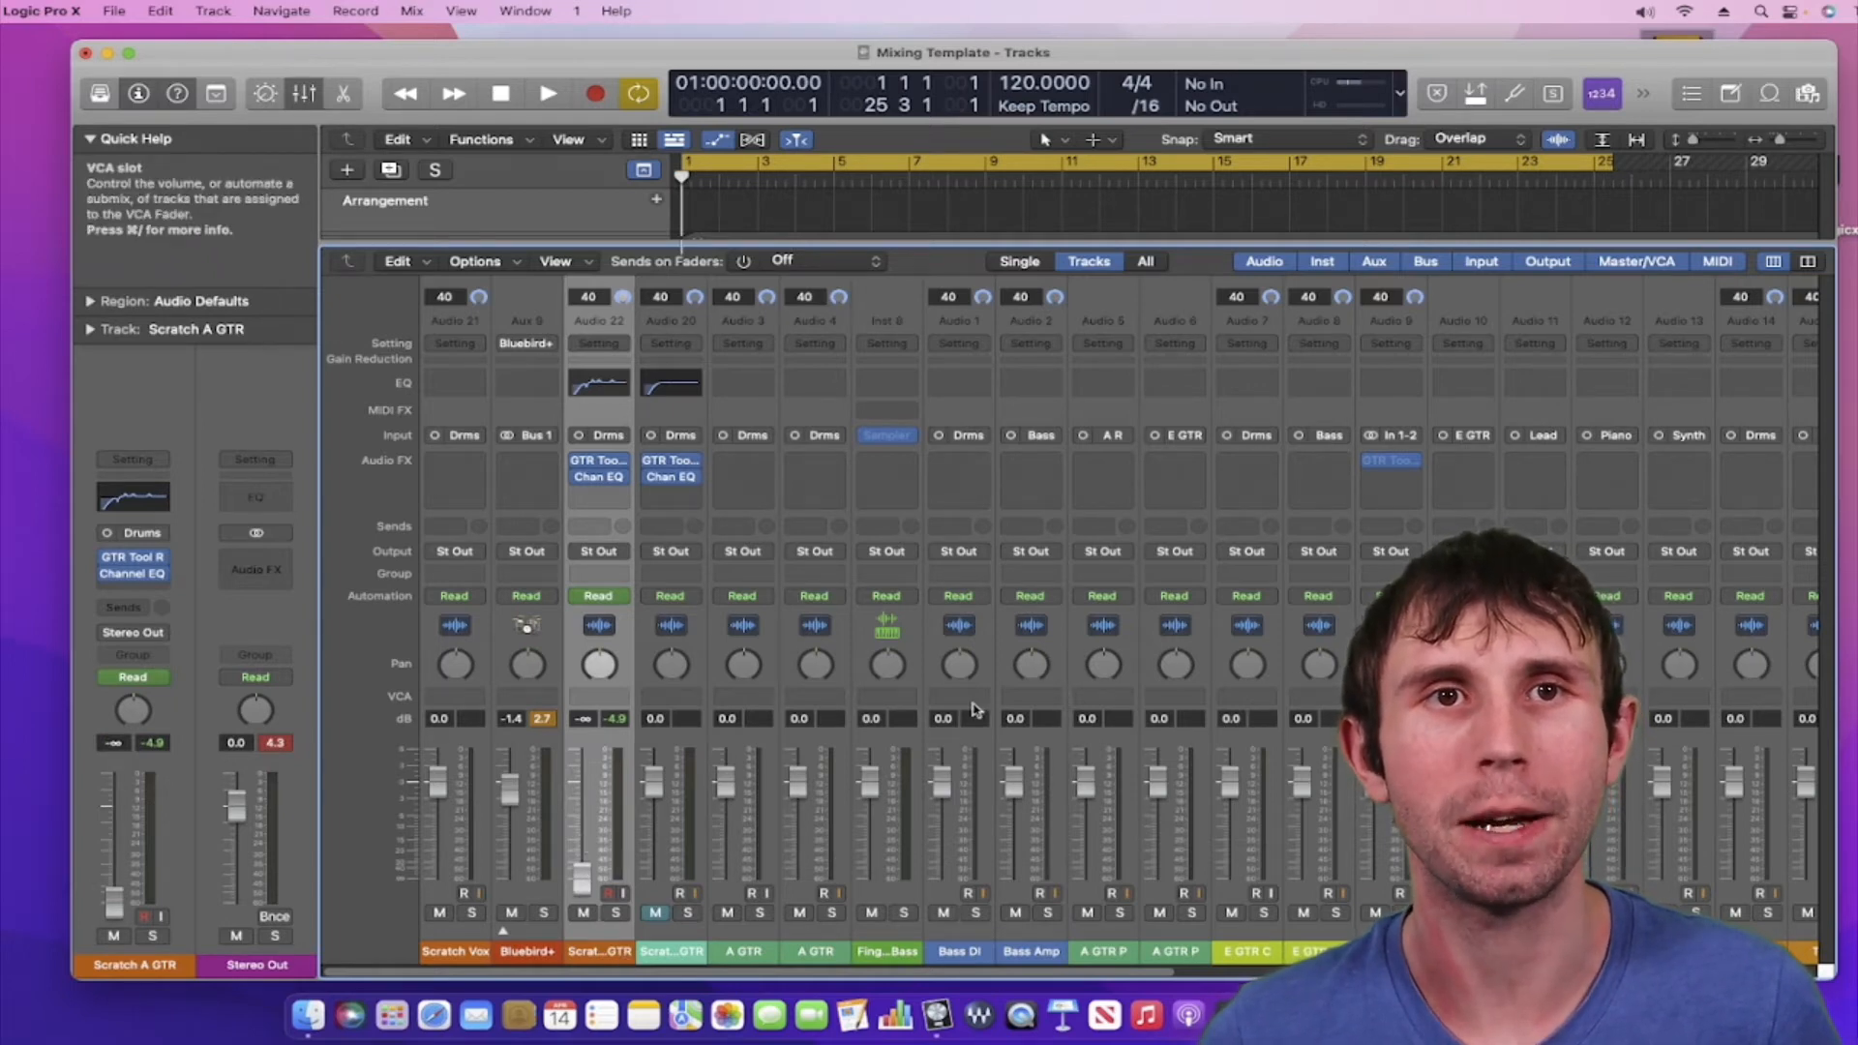
key(space)
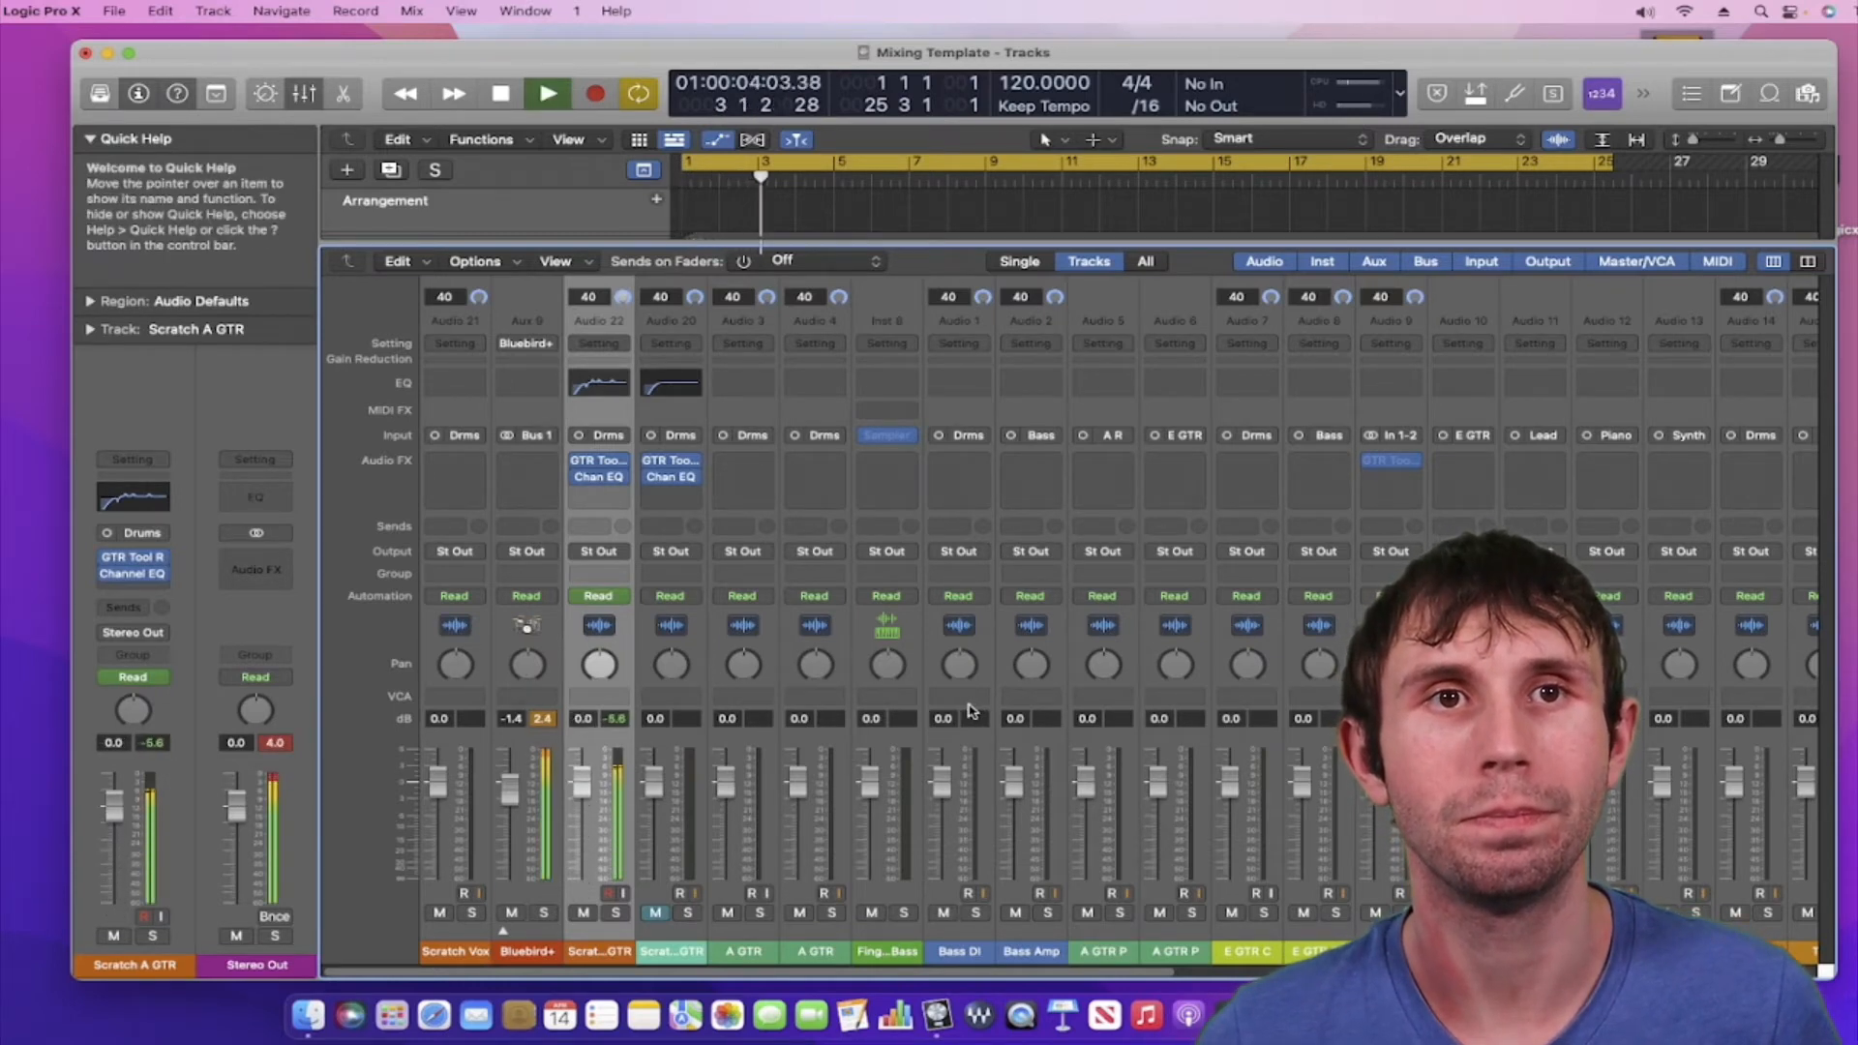
key(space)
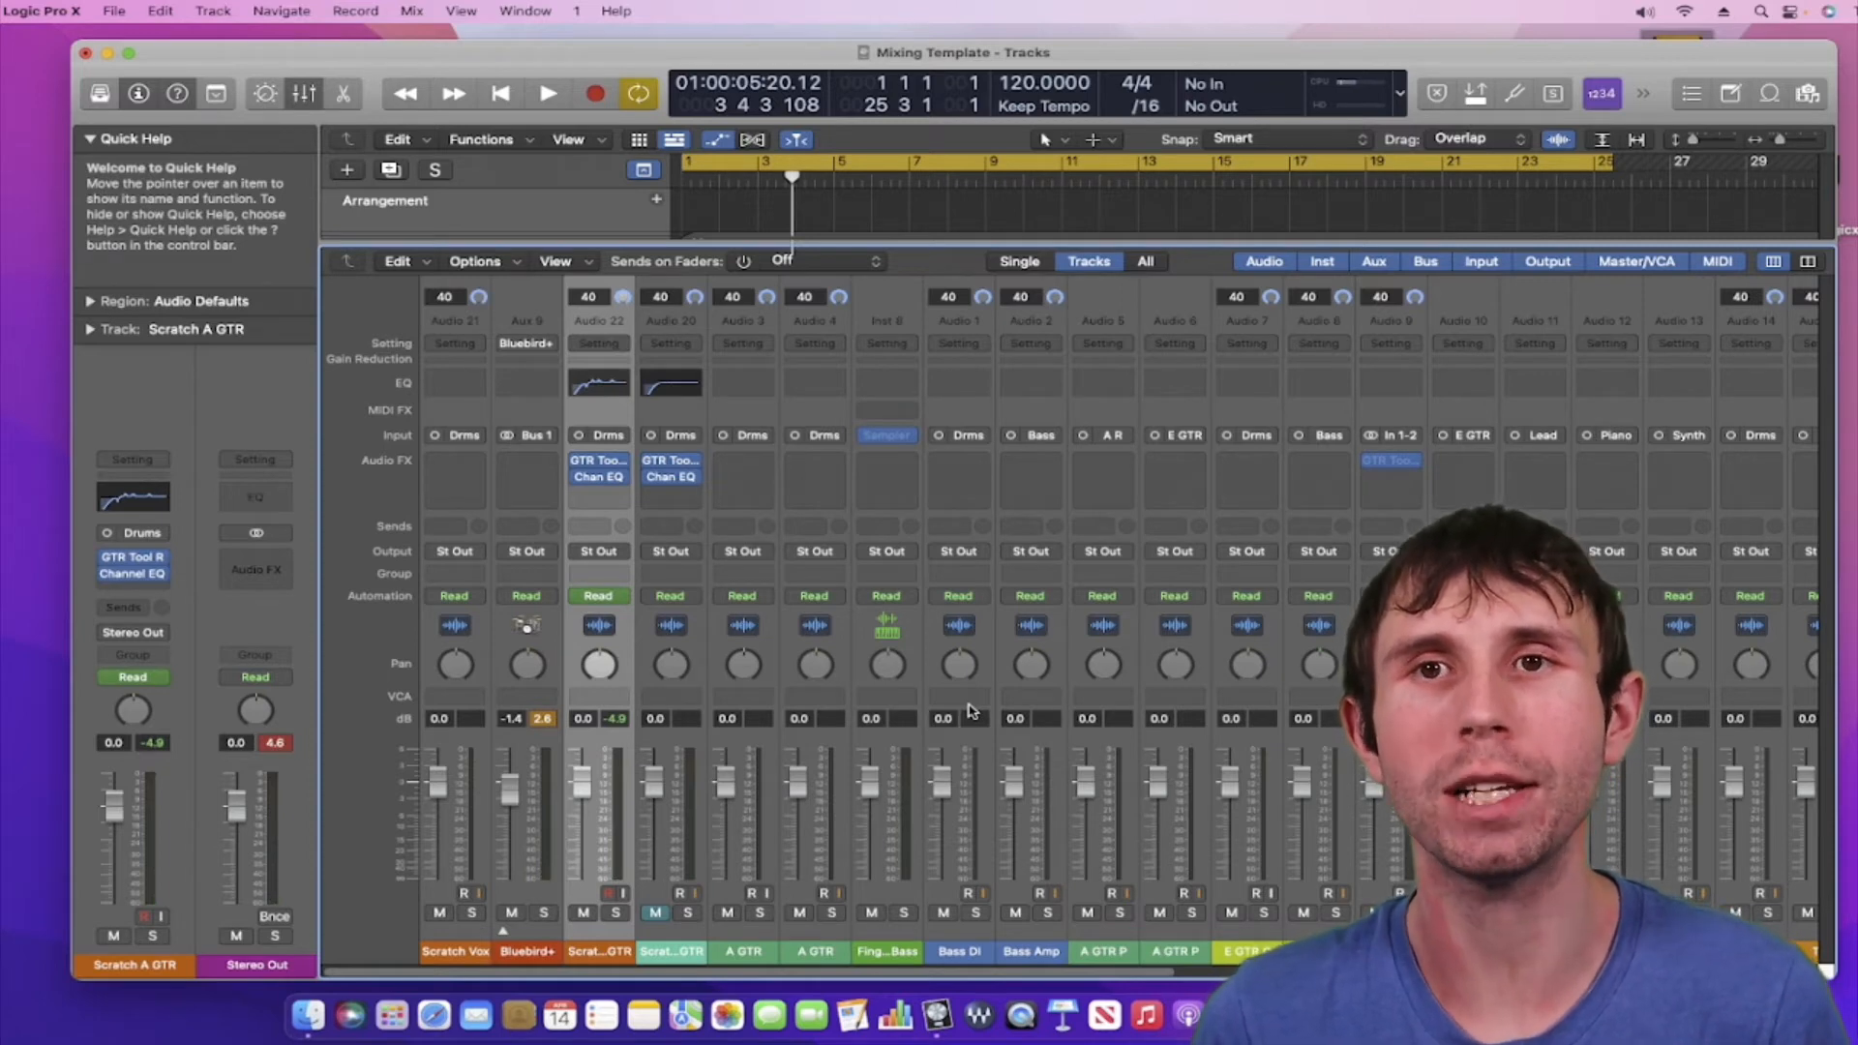
Close the Mixer with X to return to the track lanes
key(x)
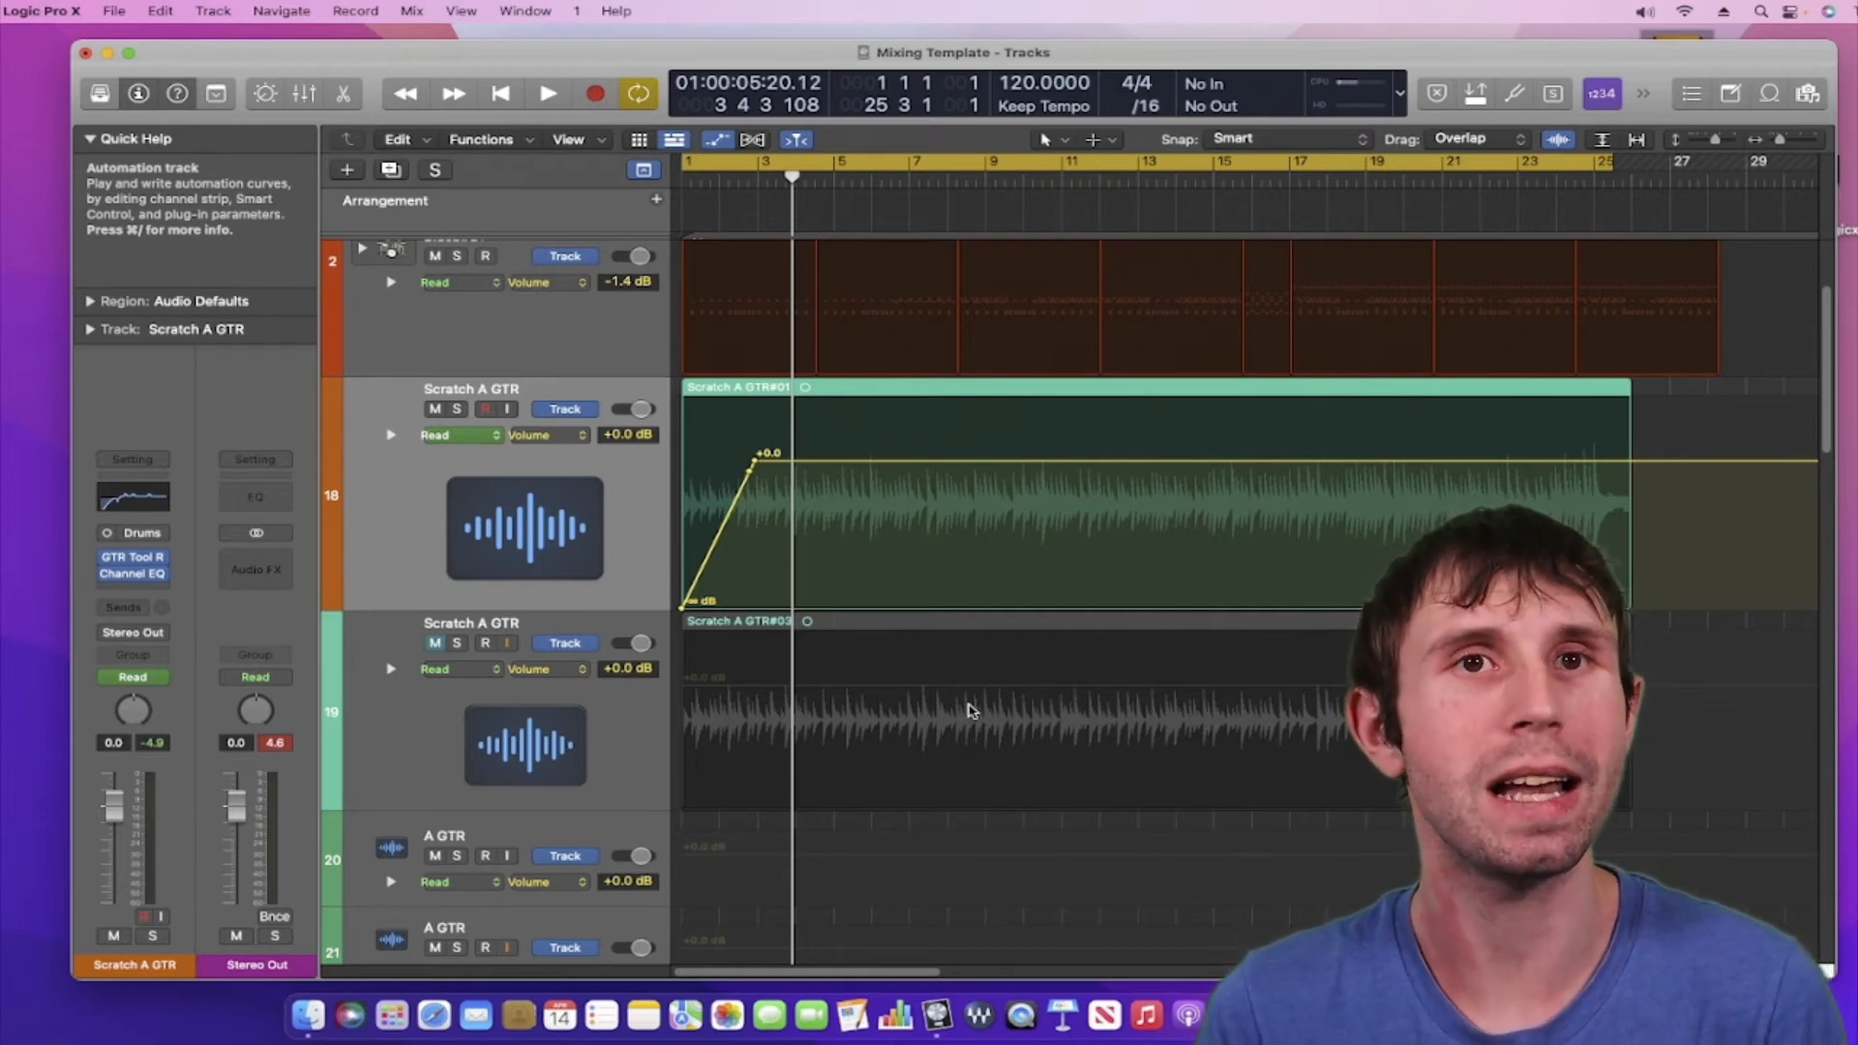
click(502, 94)
key(space)
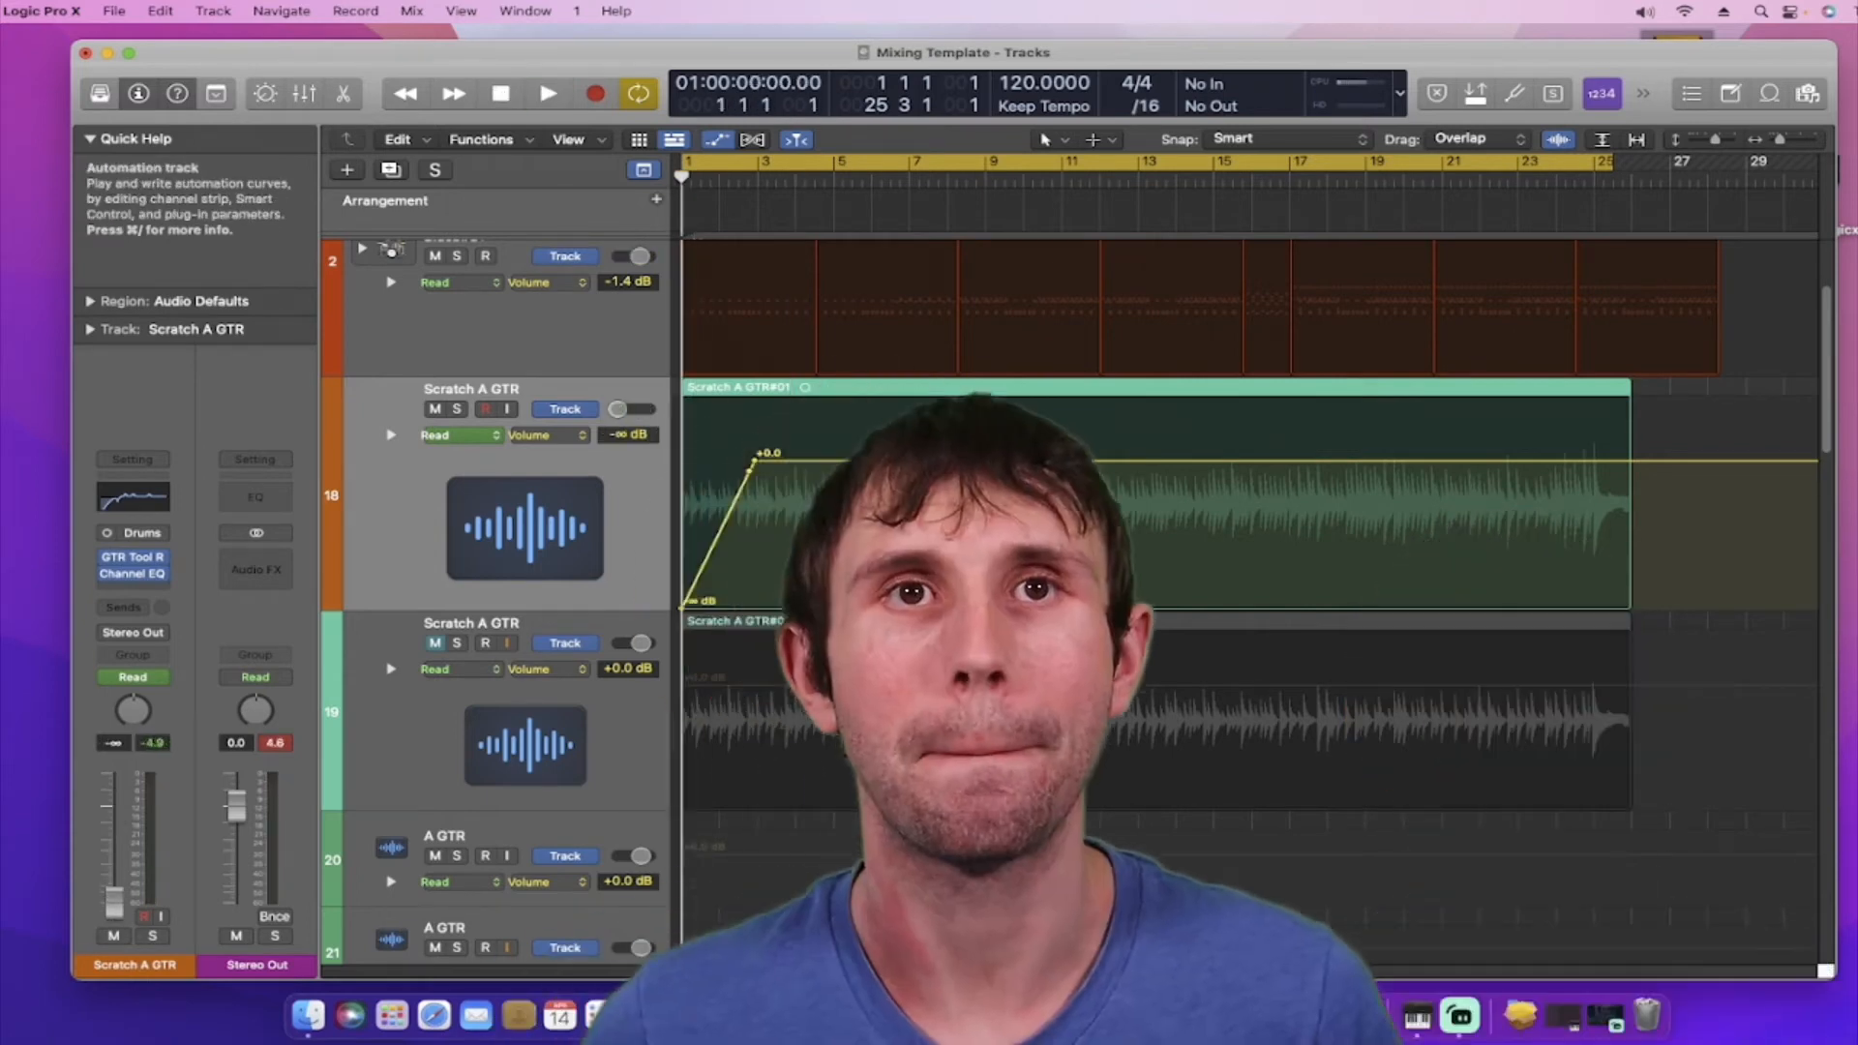
key(space)
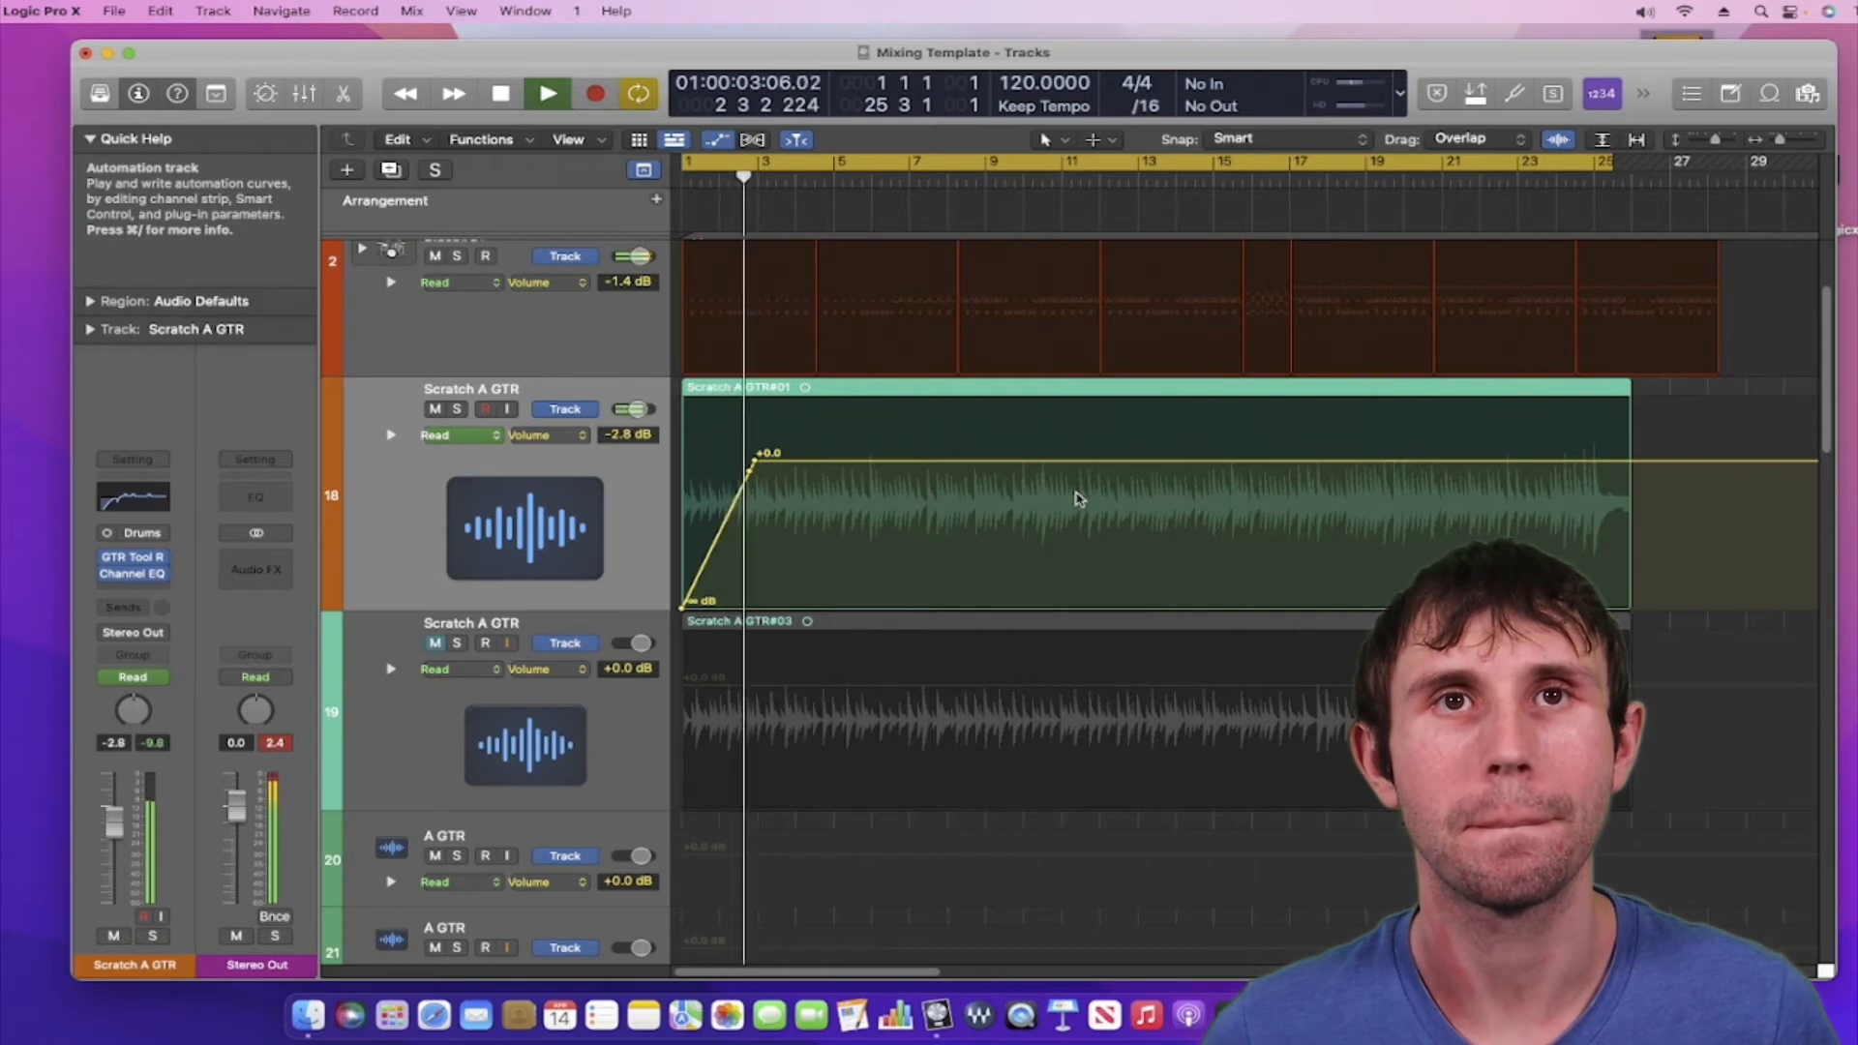
key(space)
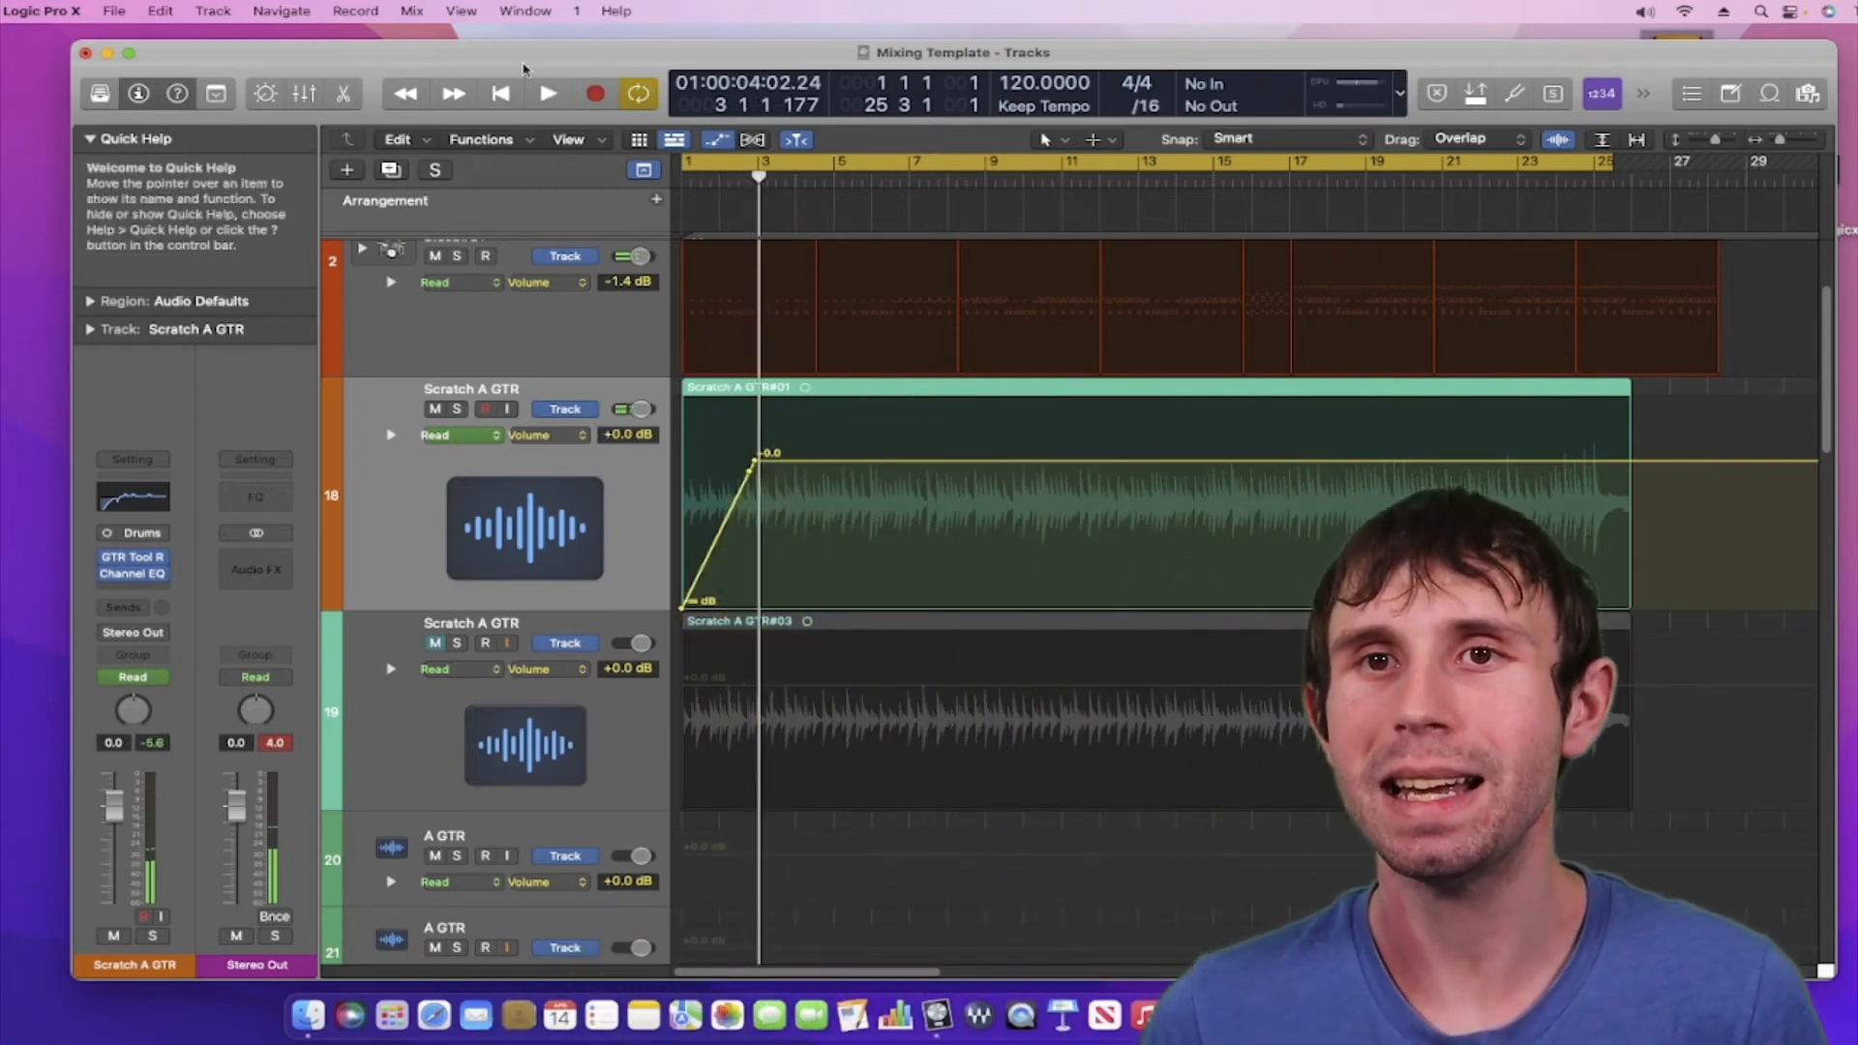
click(501, 93)
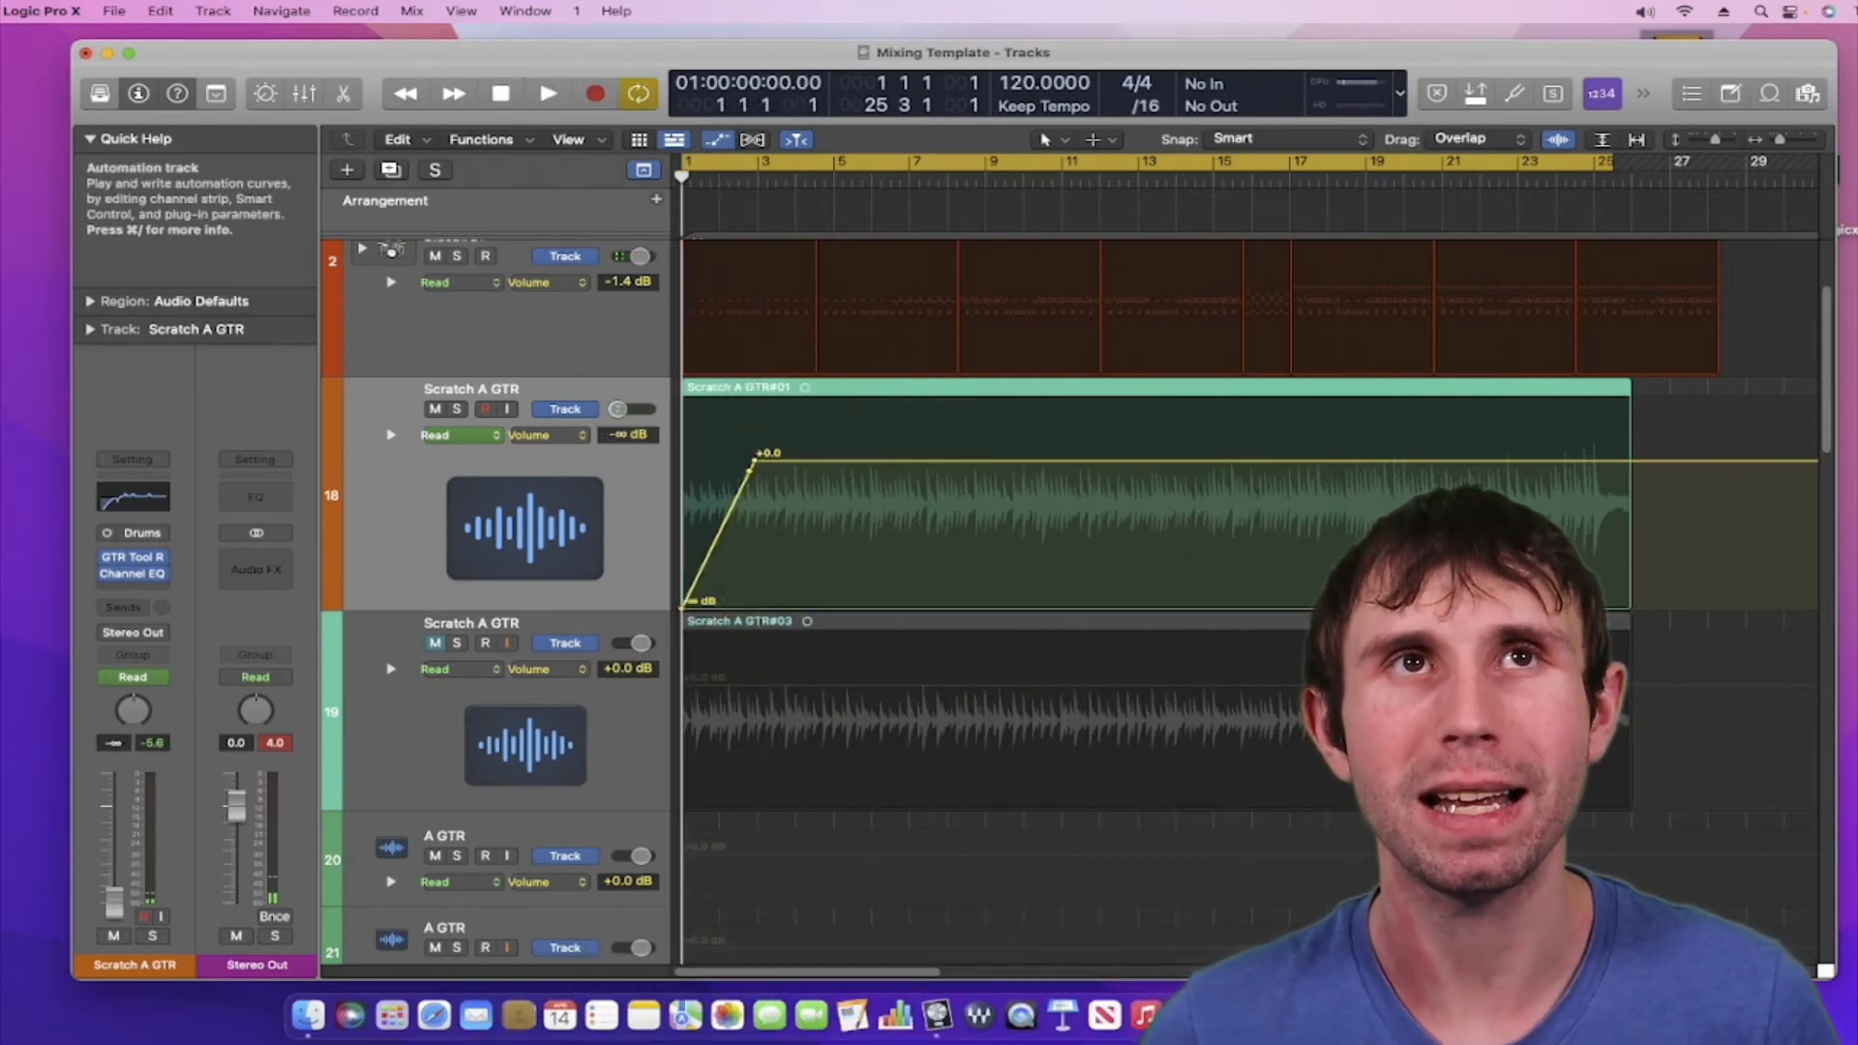